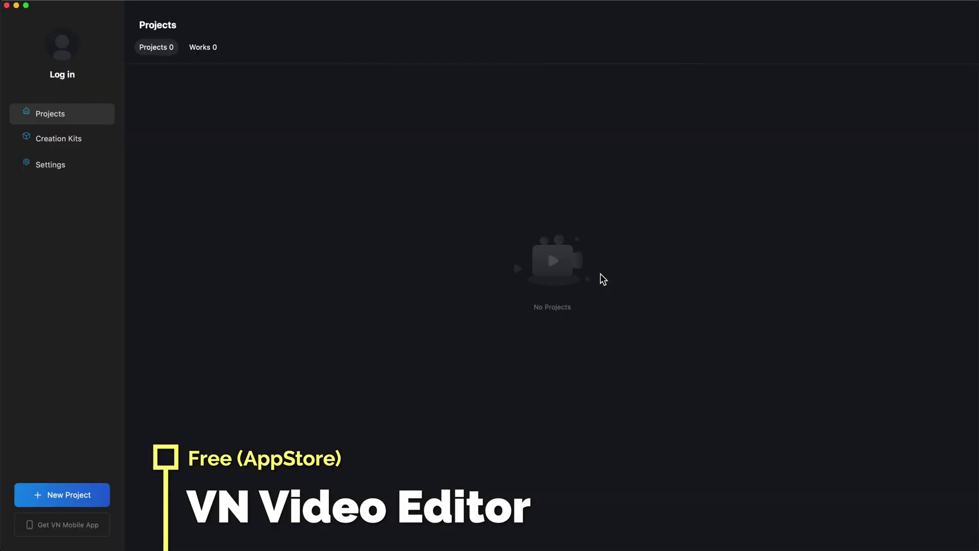
Start a new VN project and open the Important Files folder beside it.
key("super+n")
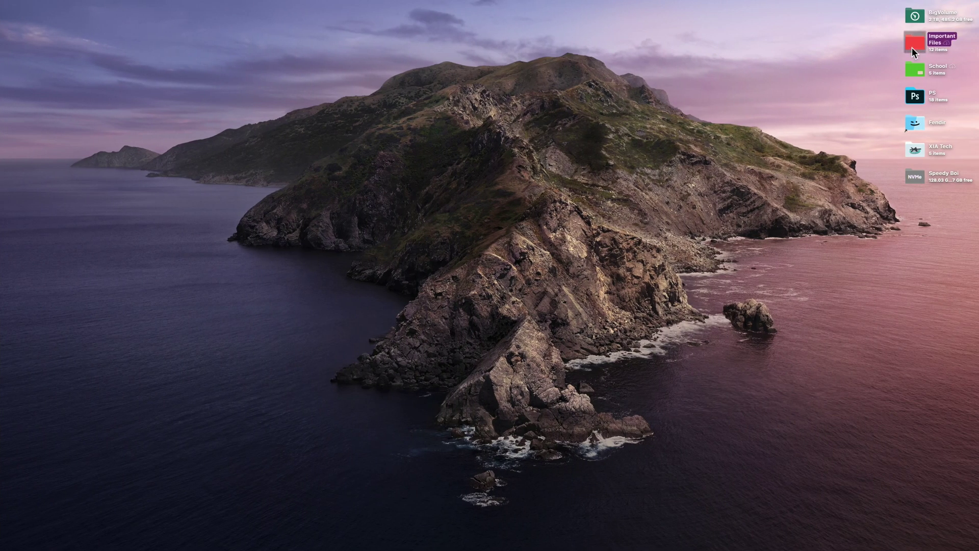
double_click(912, 48)
key("ctrl+Left")
left_click_drag(368, 51, 748, 51)
Place aptera.mov on the timeline and split it at the playhead.
left_click_drag(572, 99, 518, 507)
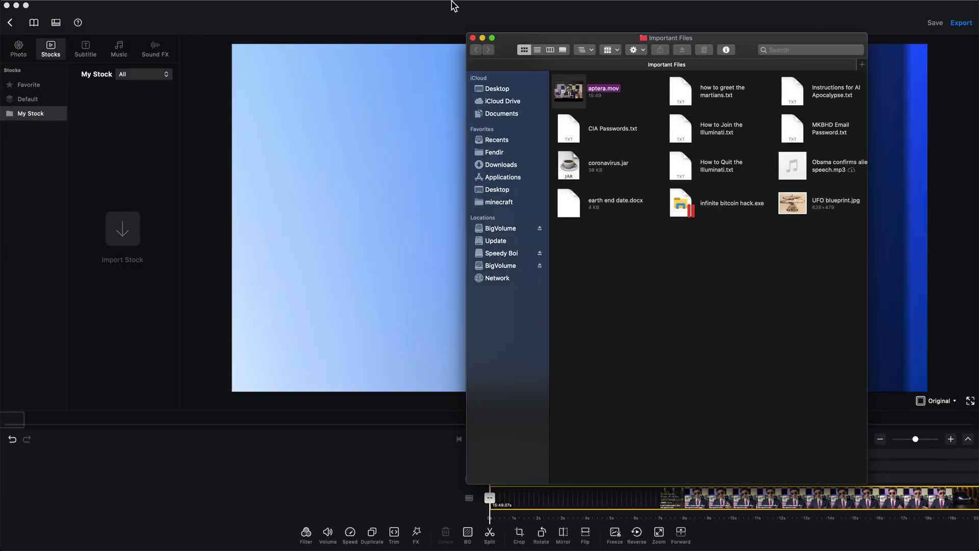
left_click(473, 38)
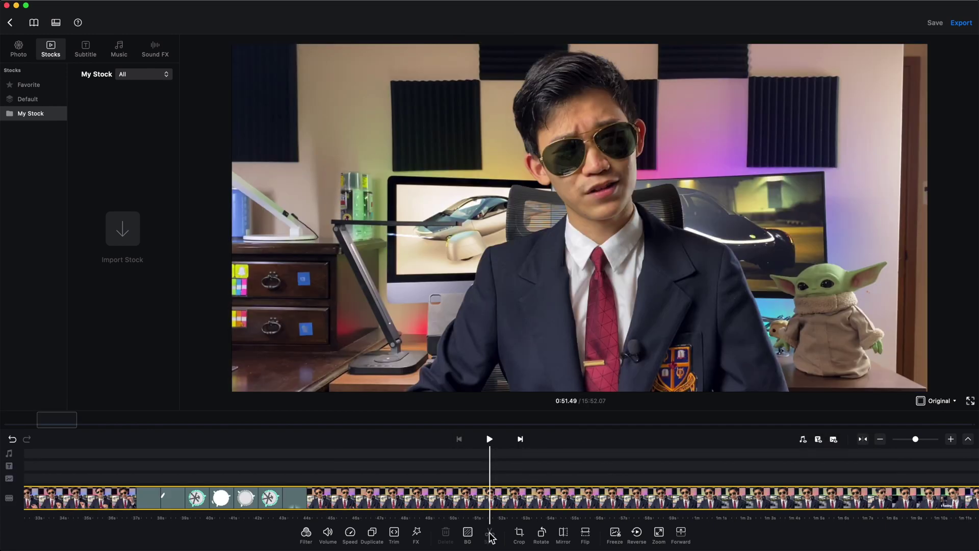
left_click(490, 534)
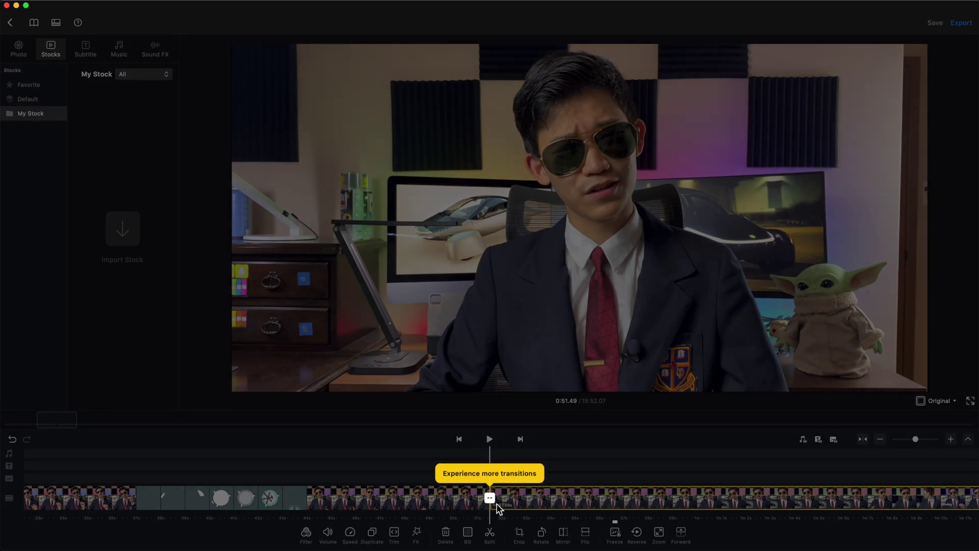
left_click(547, 504)
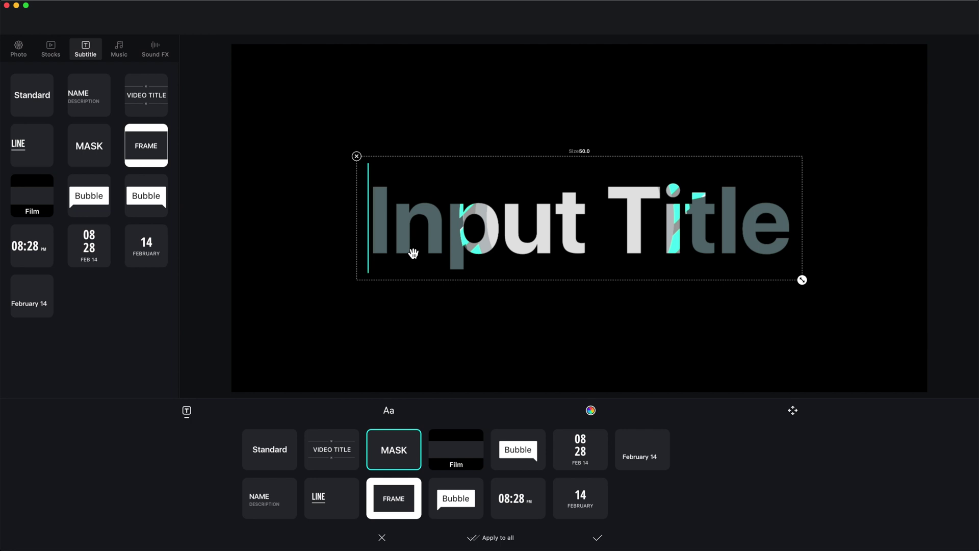
Add a MASK-style title reading 'Test' and reselect the main video clip.
type("Test")
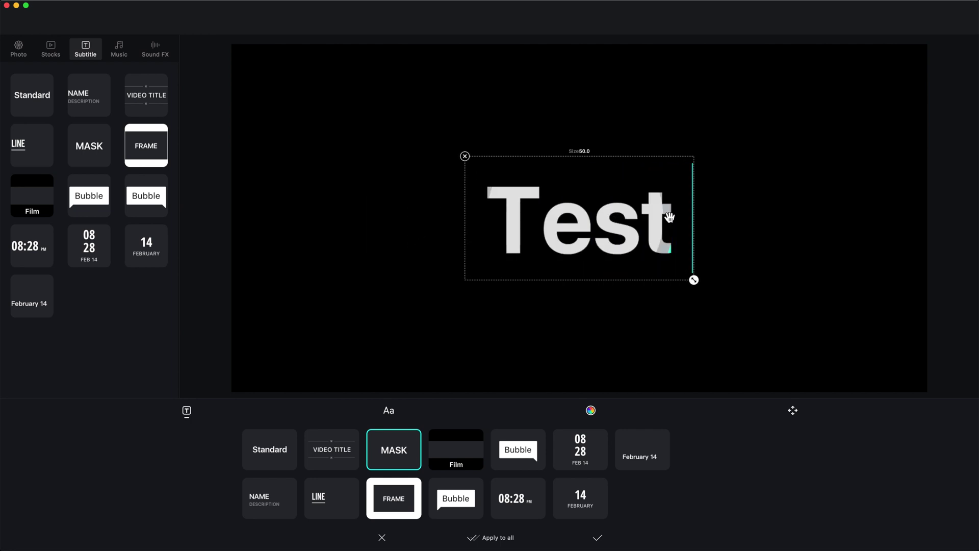
left_click(837, 326)
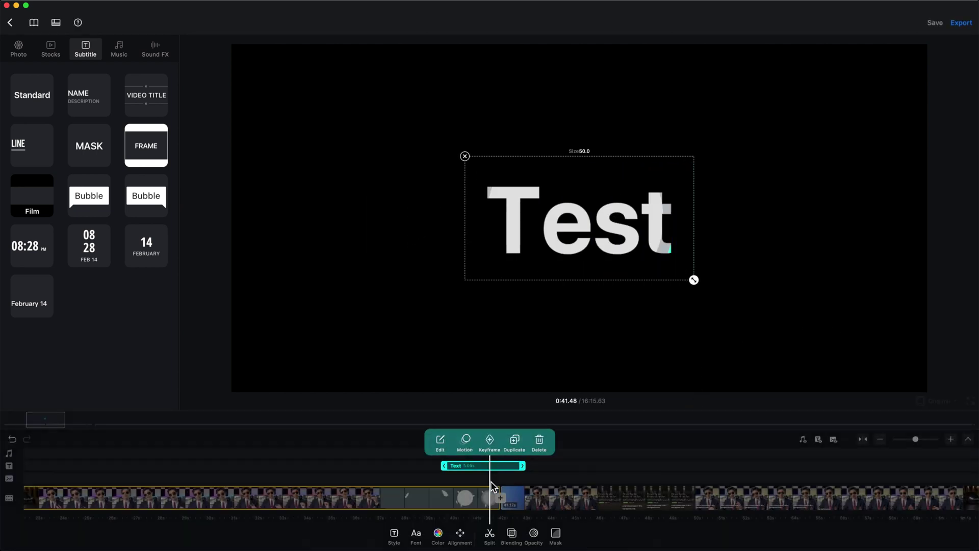
left_click(509, 480)
mouse_move(472, 462)
left_mouse_down()
mouse_move(458, 458)
mouse_move(484, 458)
left_mouse_up()
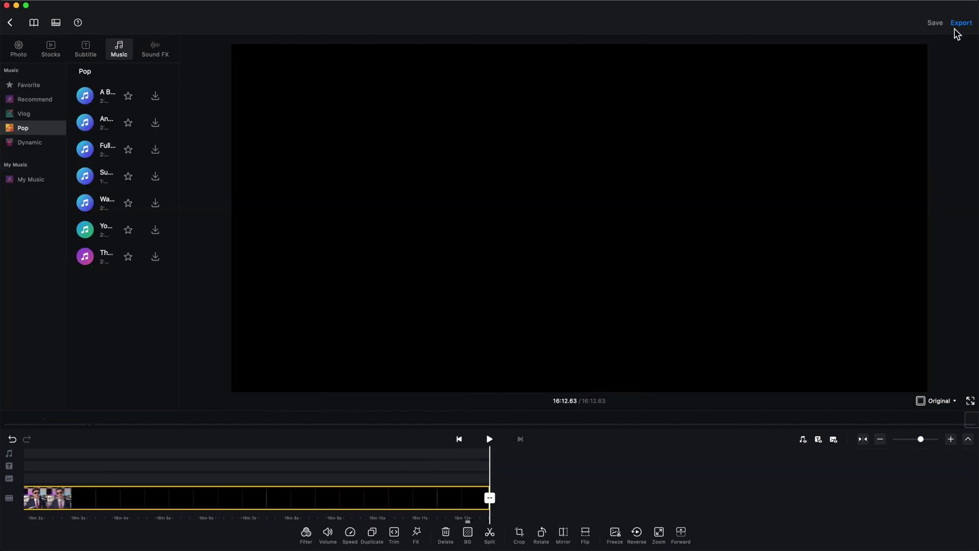
left_click(958, 24)
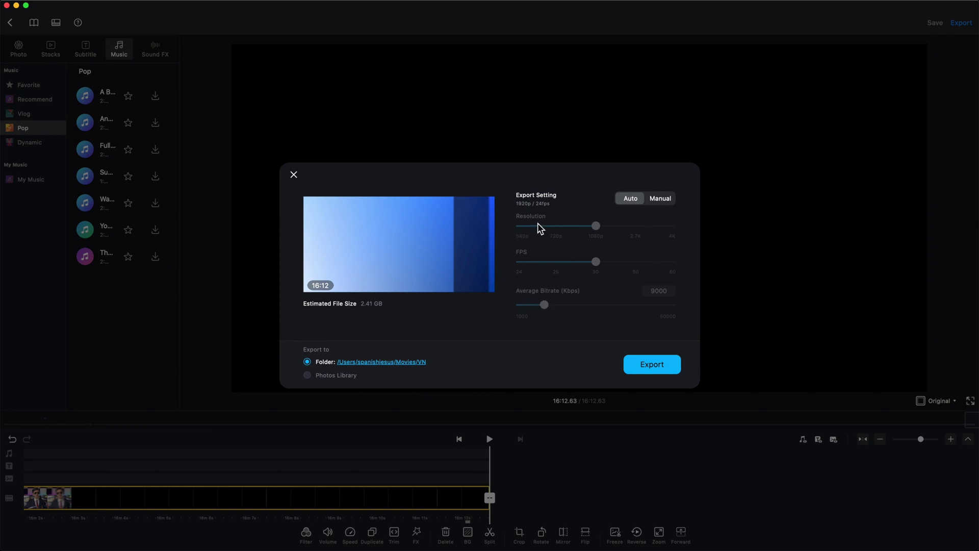
Set the export to Manual at 4K, adjust FPS, and raise average bitrate to 34400 Kbps.
left_click(663, 200)
left_click(672, 226)
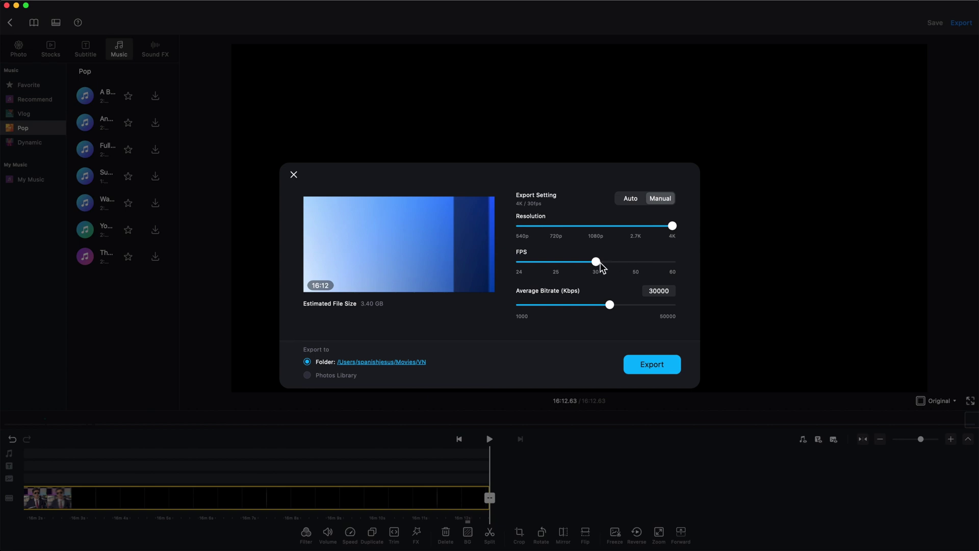
left_click_drag(599, 263, 528, 266)
left_click_drag(615, 304, 633, 309)
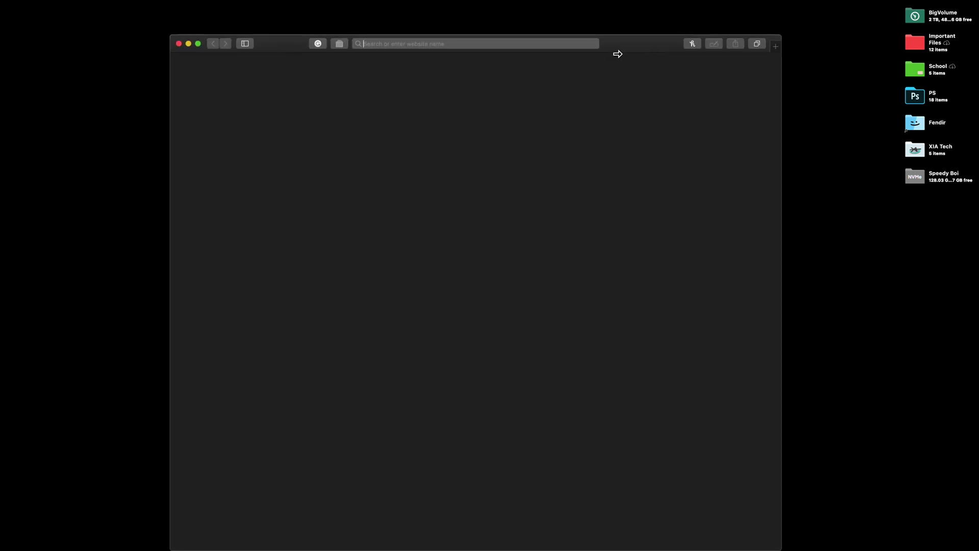
Center a Safari window, then tile windows into the top-right quarter and left half.
key("alt+super+c")
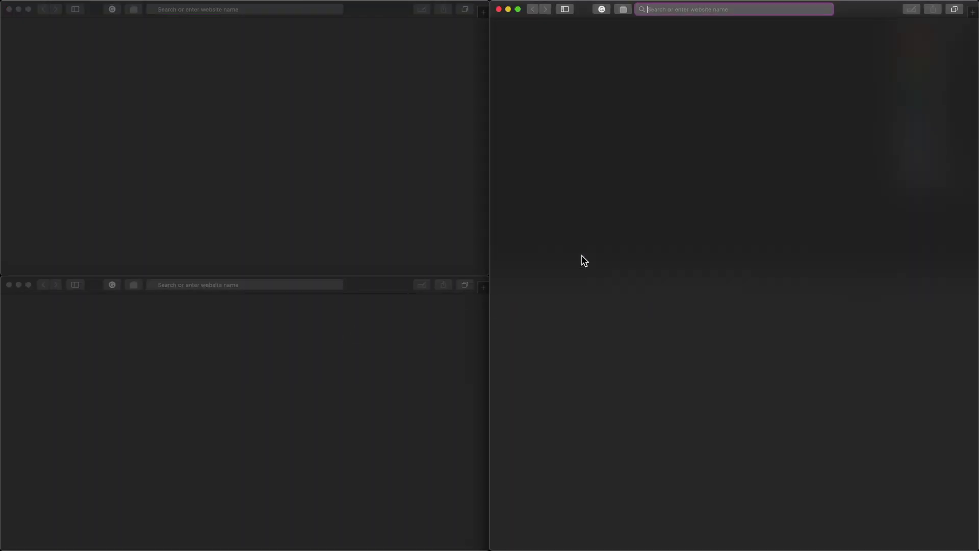
key("ctrl+super+Right")
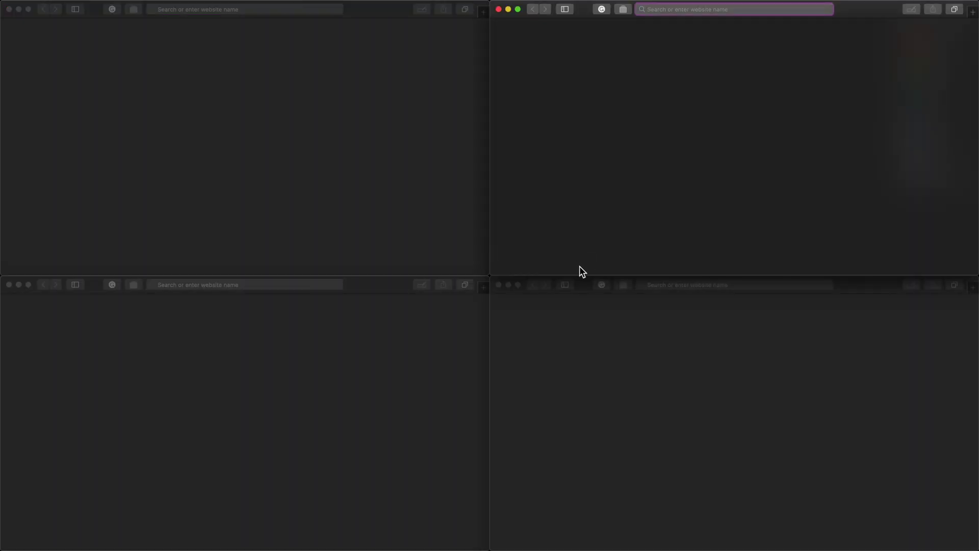
key("super+grave")
key("super+grave")
key("super+grave")
key("super+grave")
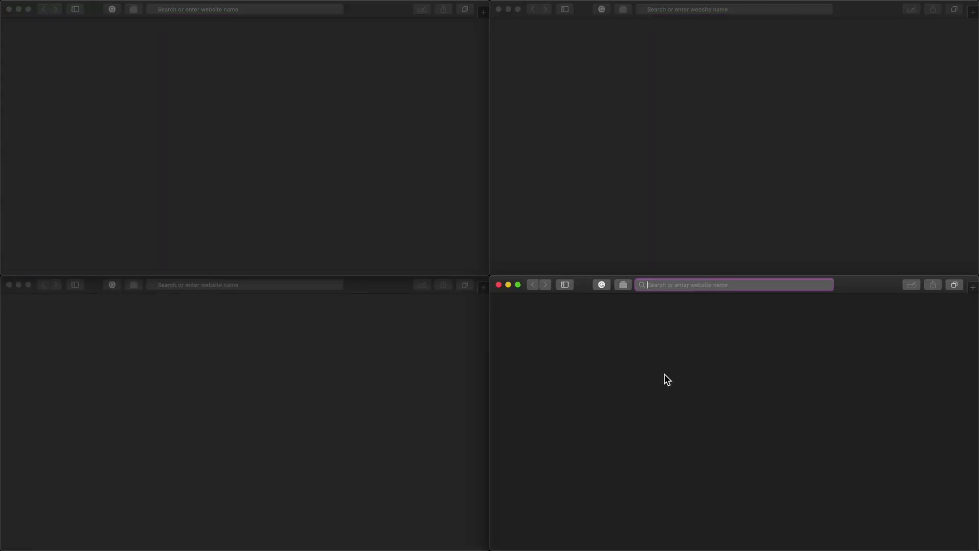
key("alt+super+Left")
Close the top-right window, snap the other to the bottom-left quarter, then close it.
left_click(586, 265)
key("super+w")
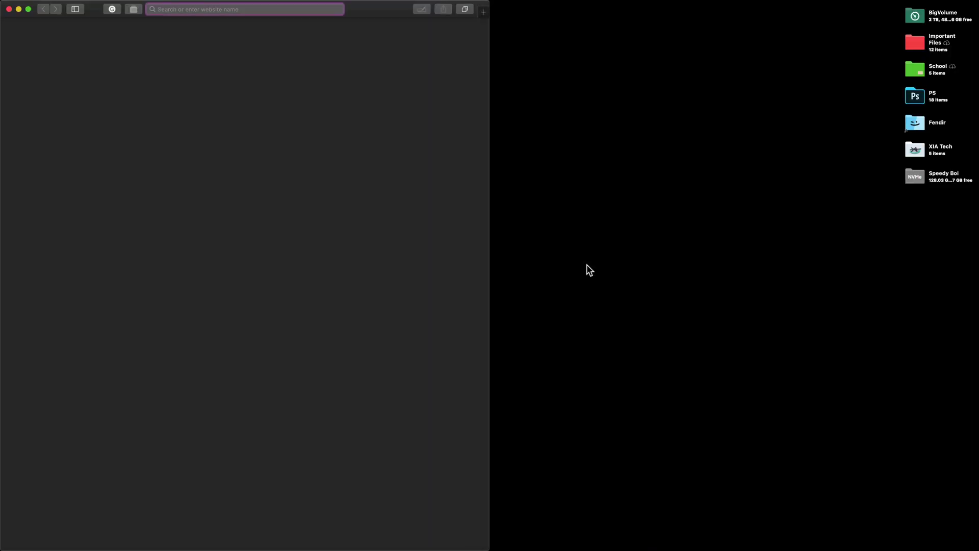
key("ctrl+shift+super+Left")
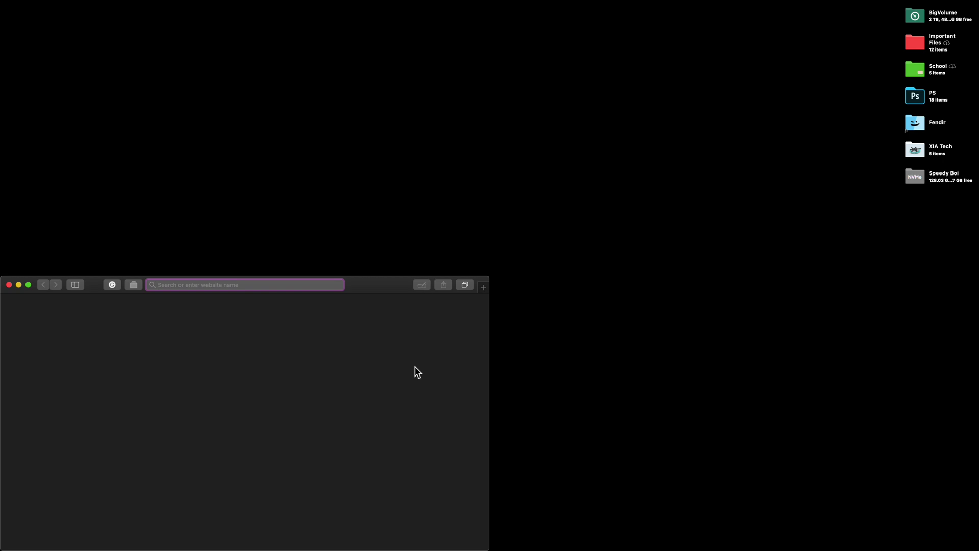
key("super+w")
Open xiatech.win in a full-screen window and open Wallpapers in a new tab.
key("super+n")
key("alt+super+f")
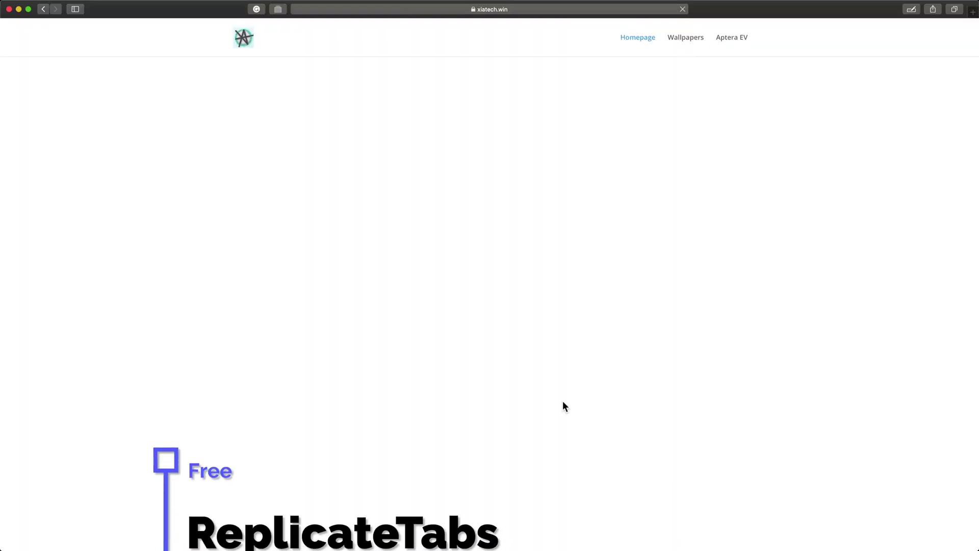
scroll(604, 369, "down", 10)
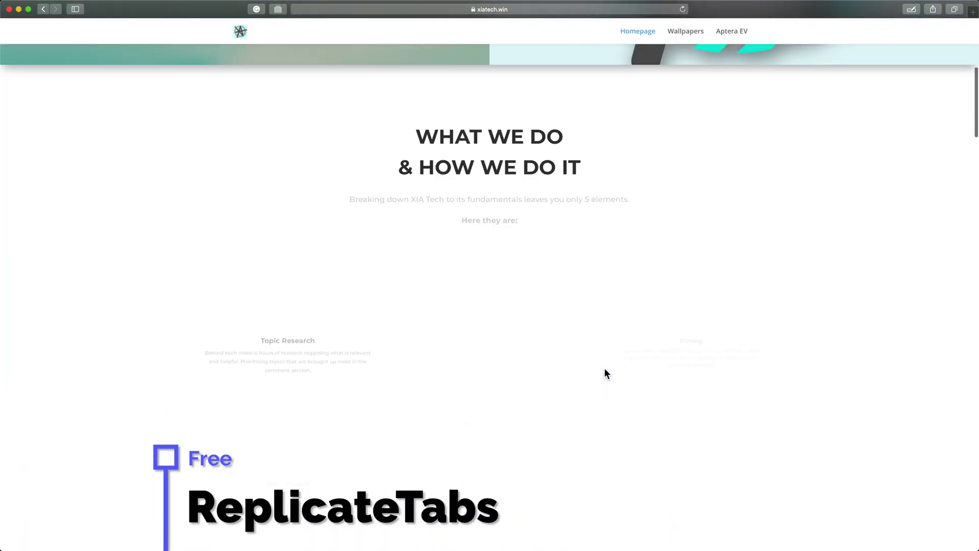
scroll(605, 368, "down", 10)
scroll(604, 368, "up", 20)
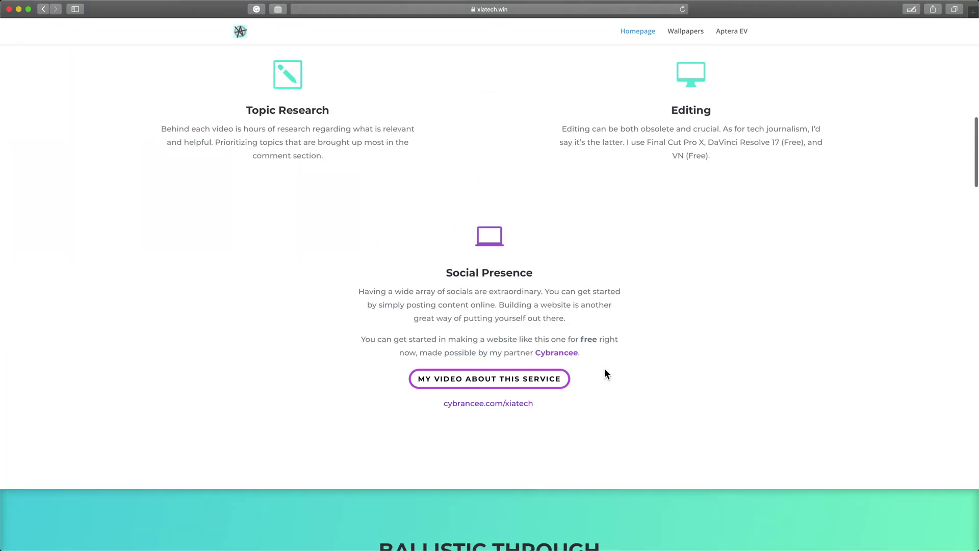
right_click(670, 37)
left_click(712, 42)
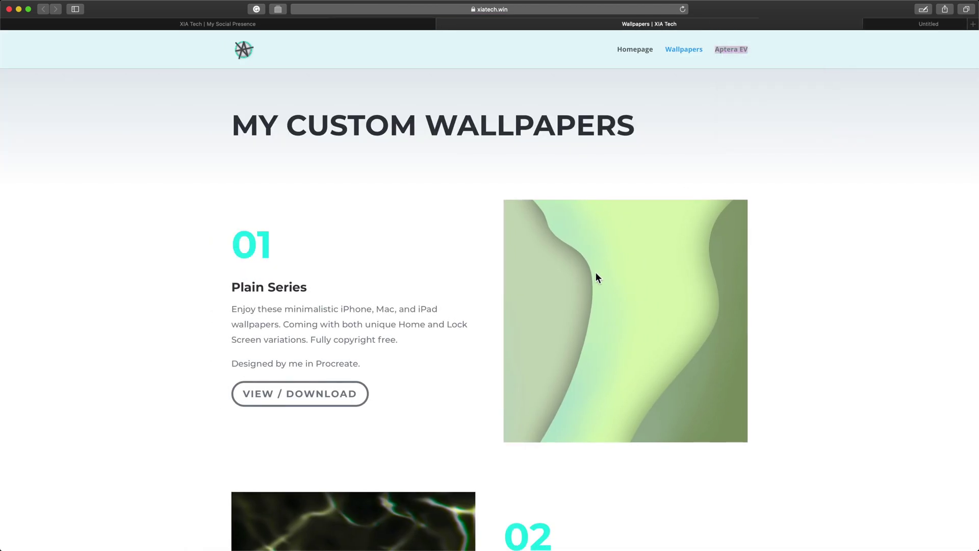
Add the Aptera EV page, save all three tabs as a session, and close the window.
key("ctrl+Tab")
scroll(485, 343, "down", 10)
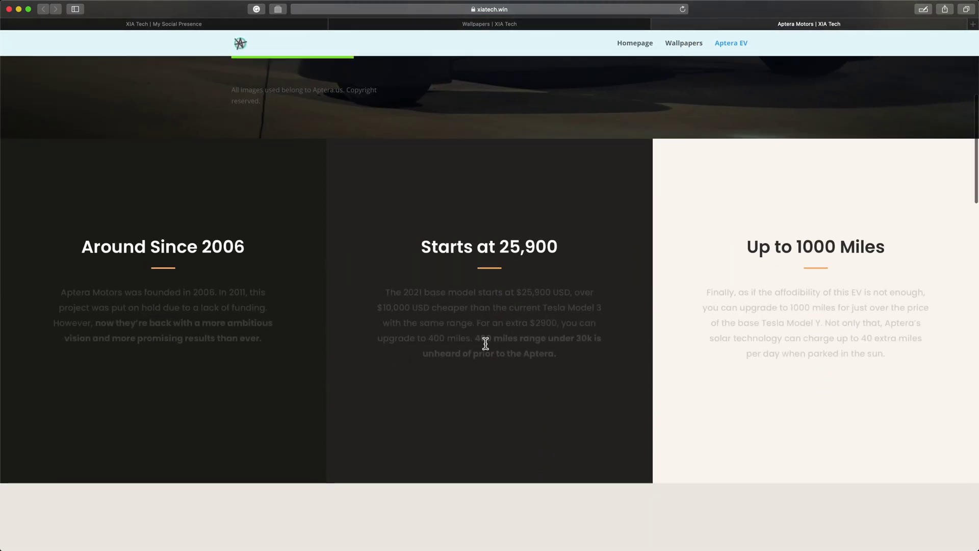
scroll(485, 343, "up", 10)
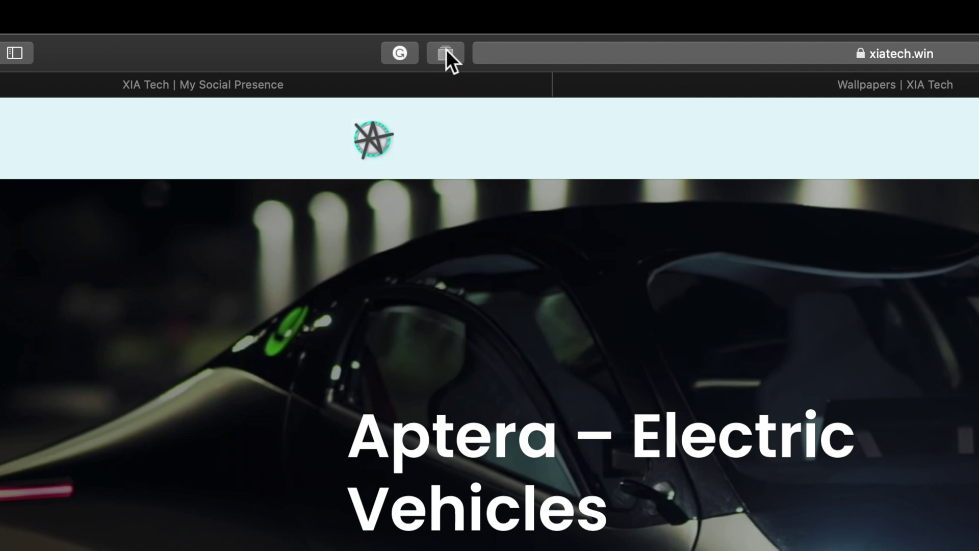
left_click(445, 53)
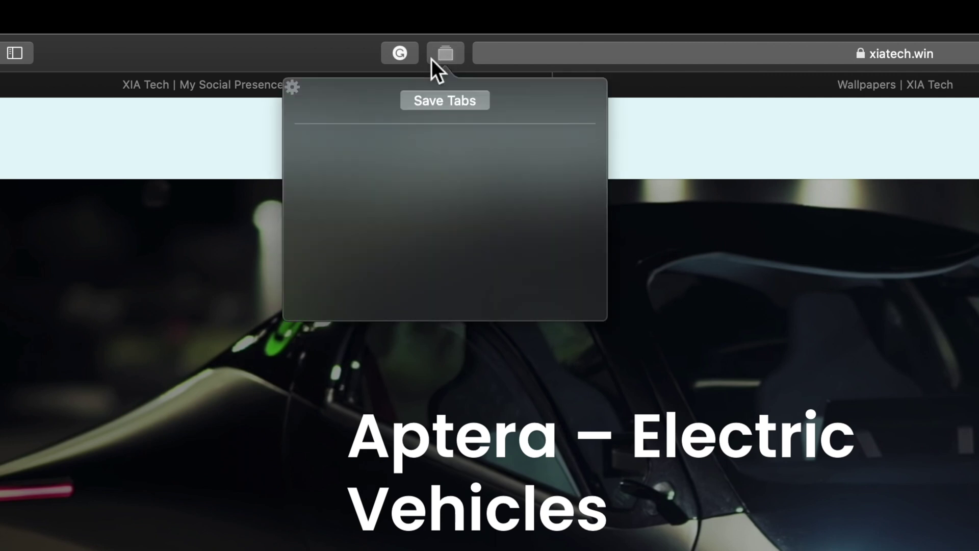
left_click(454, 102)
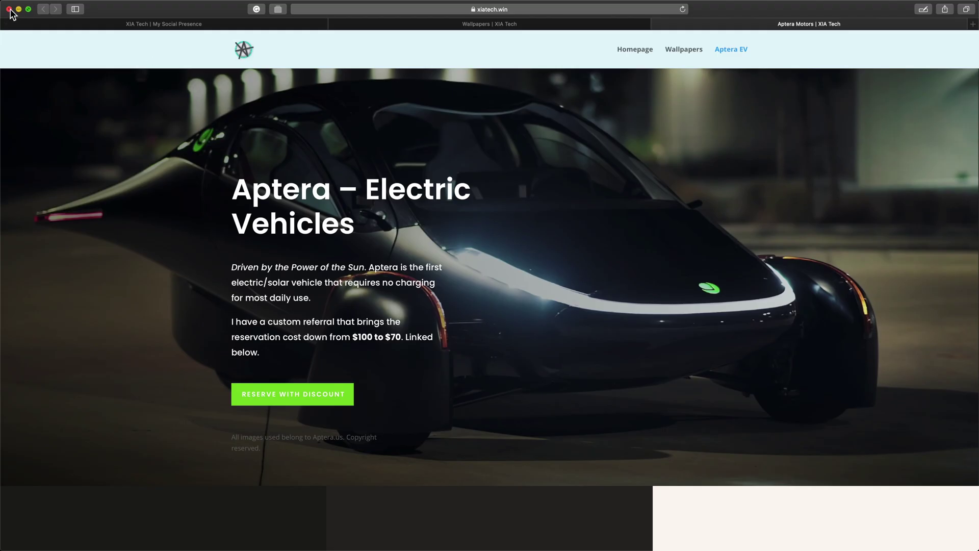
left_click(9, 9)
Relaunch Safari, restore the saved three-tab session, and view Aptera Motors before returning to Wallpapers.
key("alt+space")
type("sa")
key("Return")
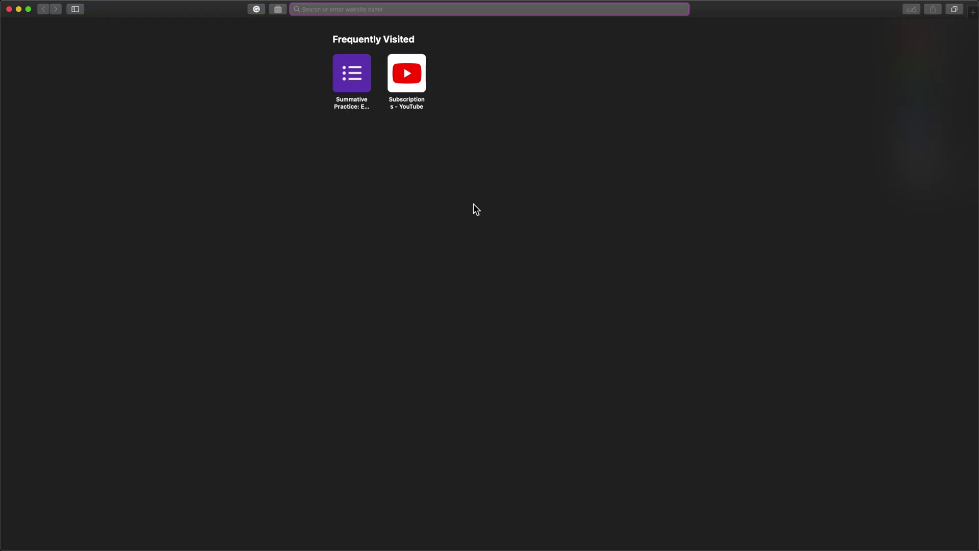
left_click(277, 9)
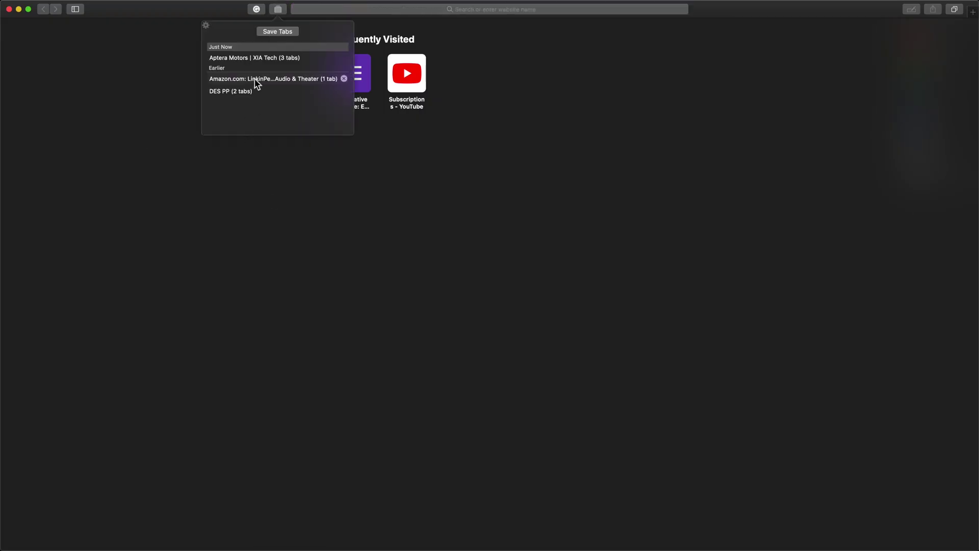
left_click(255, 60)
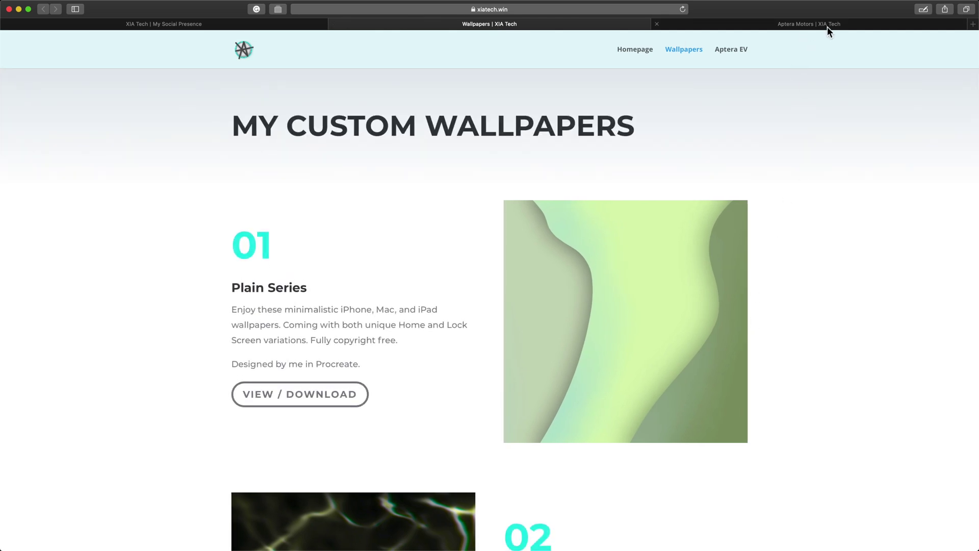
left_click(827, 26)
key("ctrl+shift+Tab")
key("ctrl+shift+Tab")
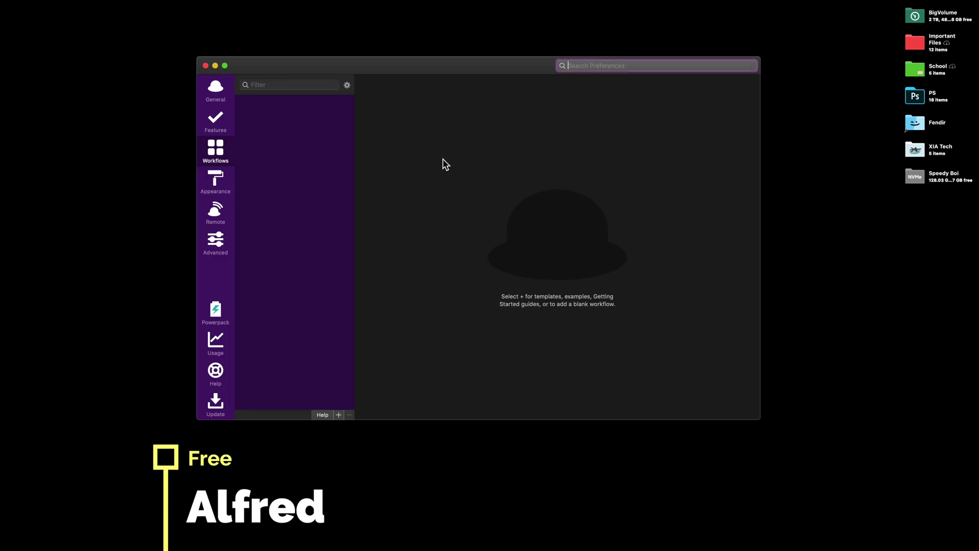
Browse Alfred's General and Features pages, from File Search through Calculator, ending on Default Results.
left_click(215, 91)
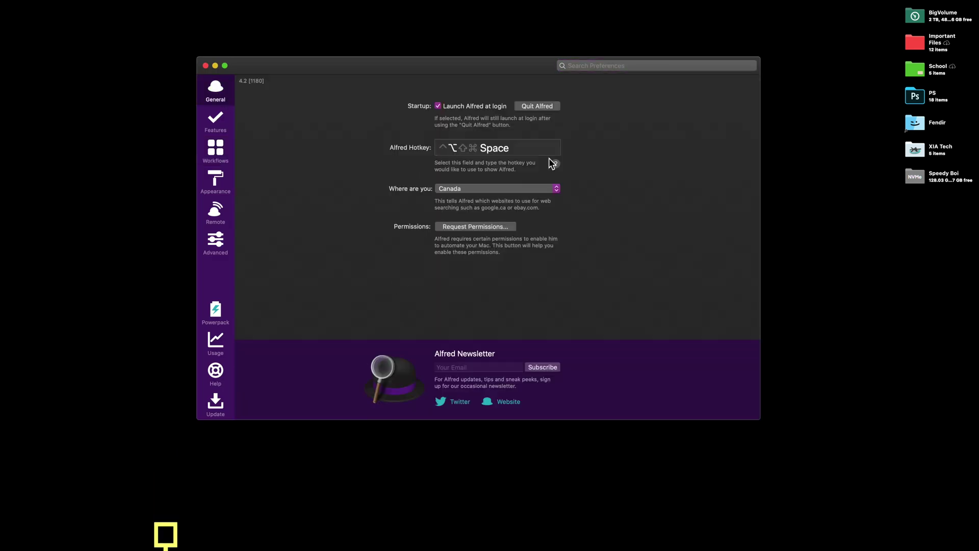
left_click(224, 124)
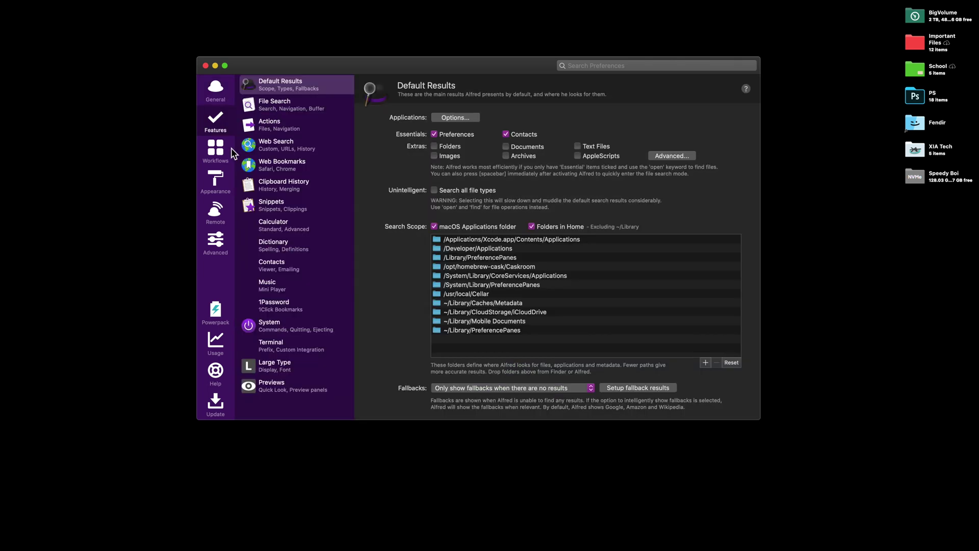
left_click(320, 106)
left_click(319, 127)
left_click(313, 148)
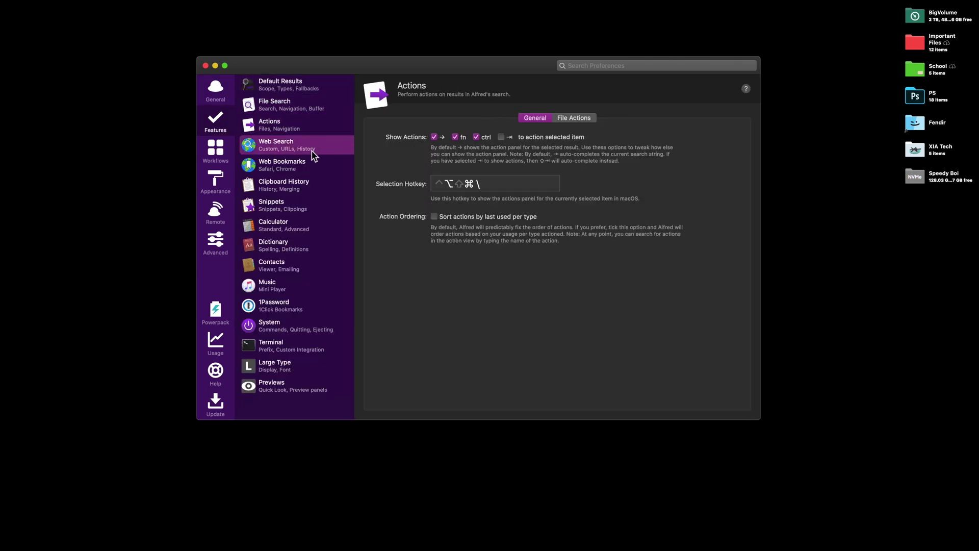
left_click(311, 165)
left_click(308, 193)
left_click(308, 209)
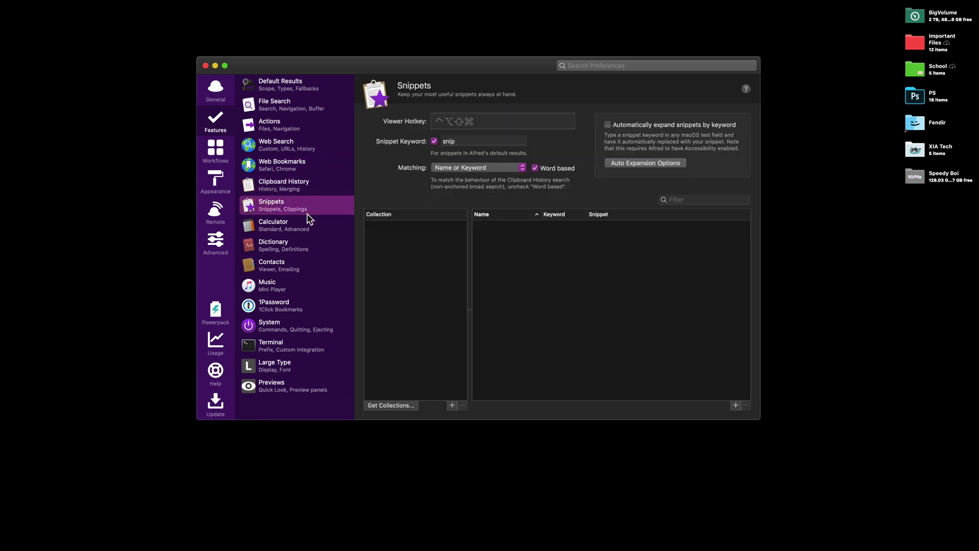
left_click(305, 228)
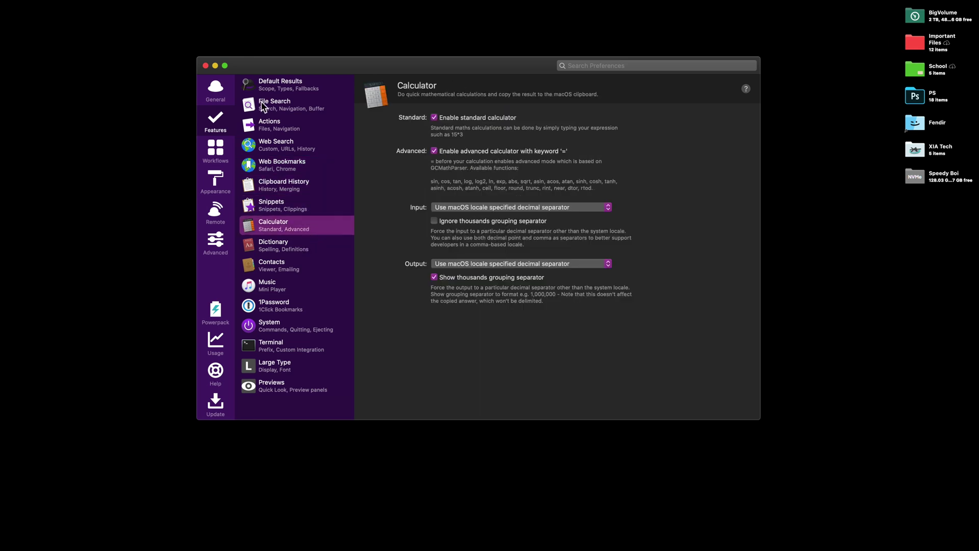
left_click(274, 89)
Look up 'de pineapple' in Alfred and close the Dictionary definition.
key("alt+space")
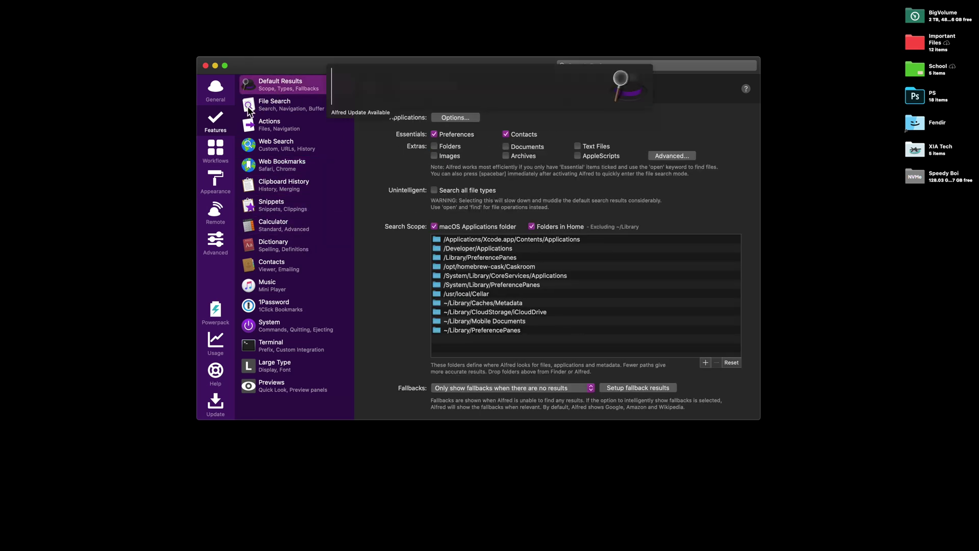
type("de pineapple")
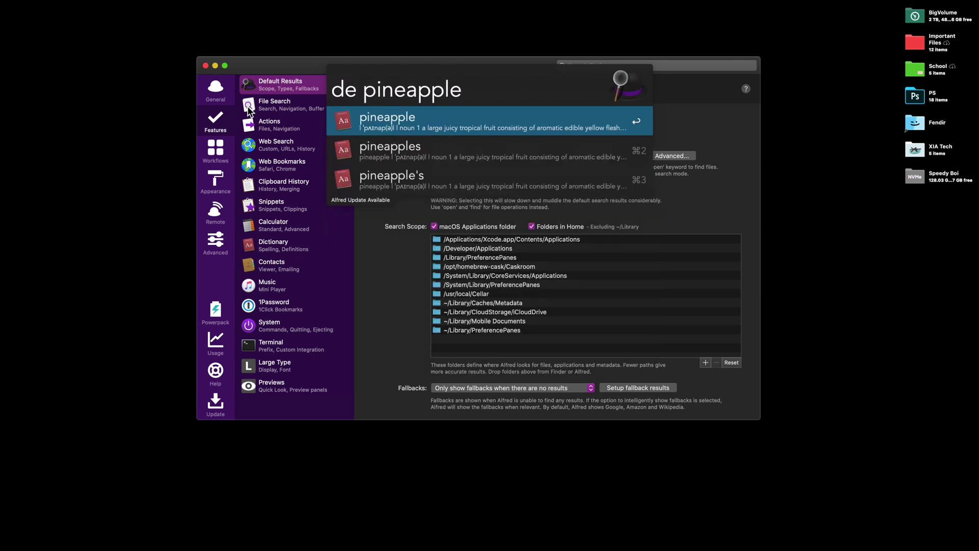
key("Escape")
left_click_drag(425, 142, 470, 136)
key("cmd+q")
Try an Alfred spelling query 'sp pienaipple', then browse the 'ejec' eject options.
key("alt+space")
type("sp p")
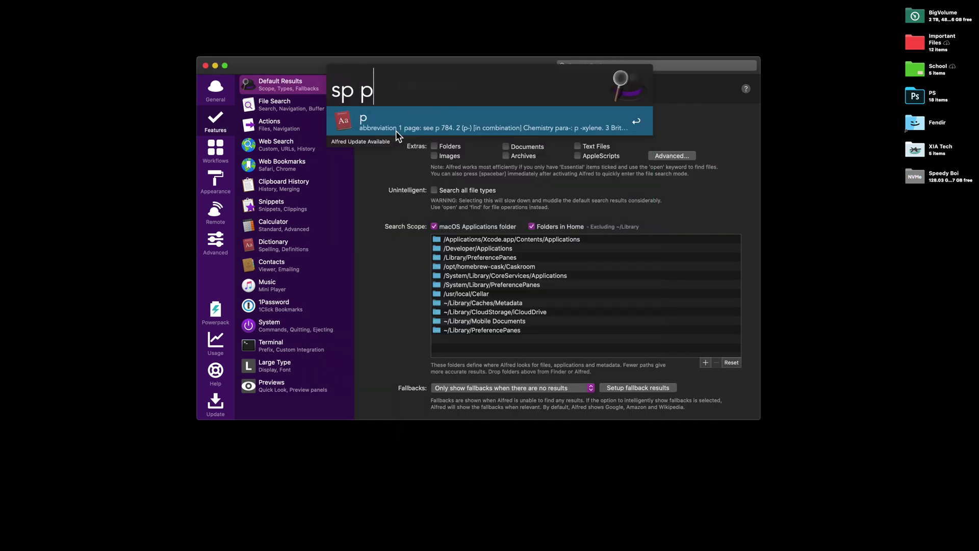
type("ienaipple")
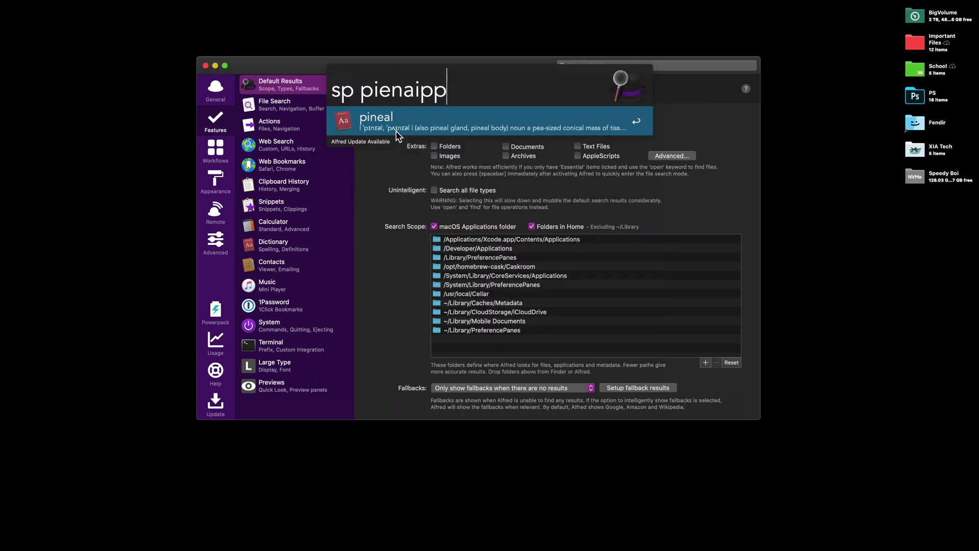
key("super+a")
type("ejec")
key("Down")
key("Down")
key("Down")
key("Down")
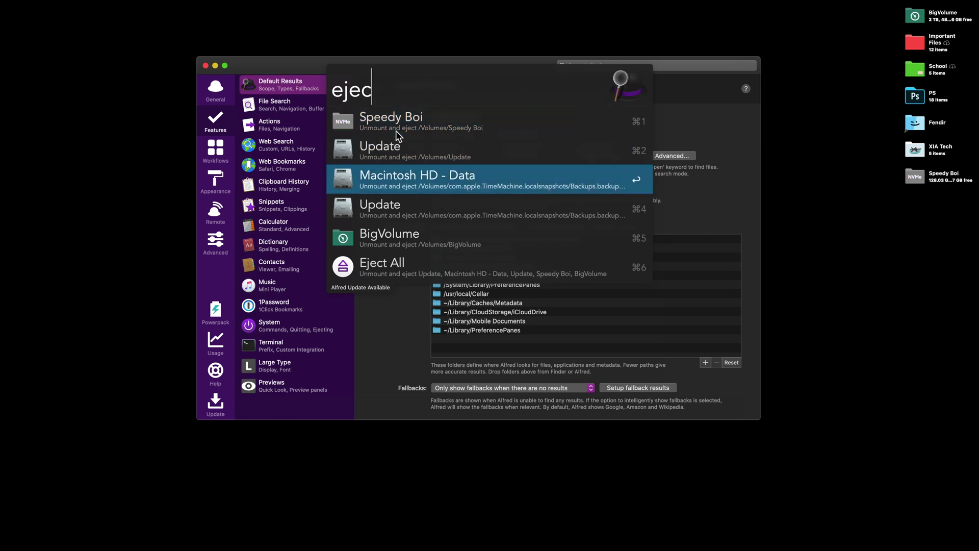
key("Down")
key("Up")
key("Up")
key("Up")
key("Up")
key("Up")
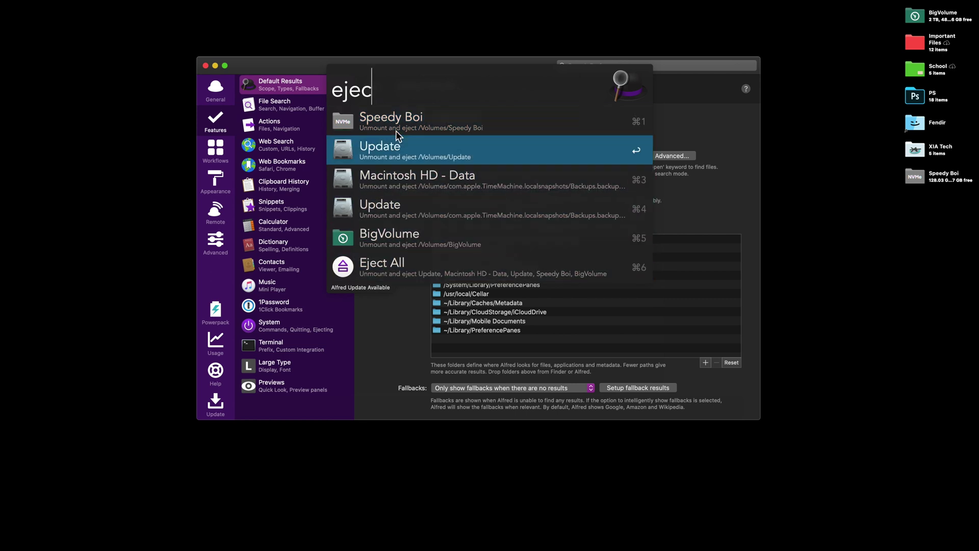
key("BackSpace")
Preview Alfred's sleep, lock and shut-down commands and an 'important file search, without running them.
key("BackSpace")
key("BackSpace")
key("BackSpace")
type("sleep")
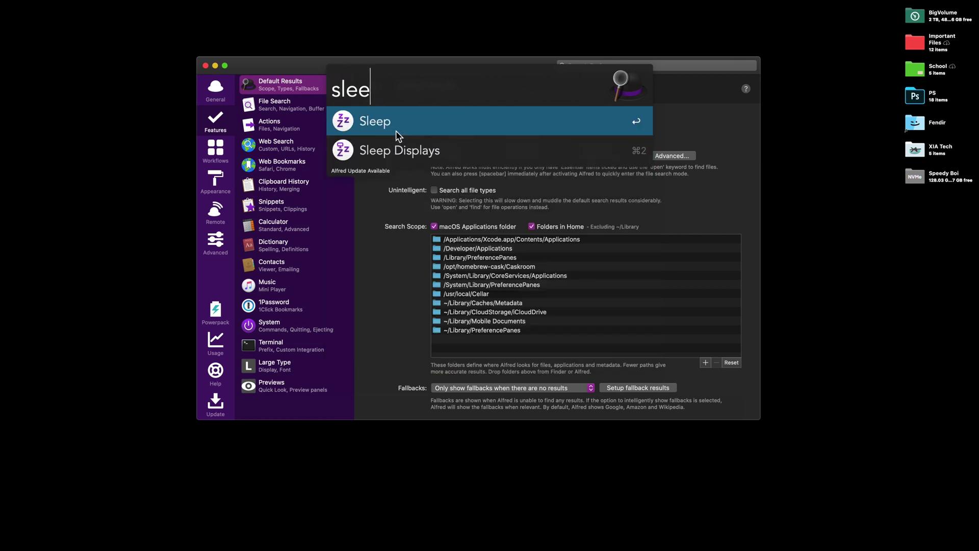
key("Down")
key("Up")
key("BackSpace")
key("BackSpace")
key("BackSpace")
key("BackSpace")
key("BackSpace")
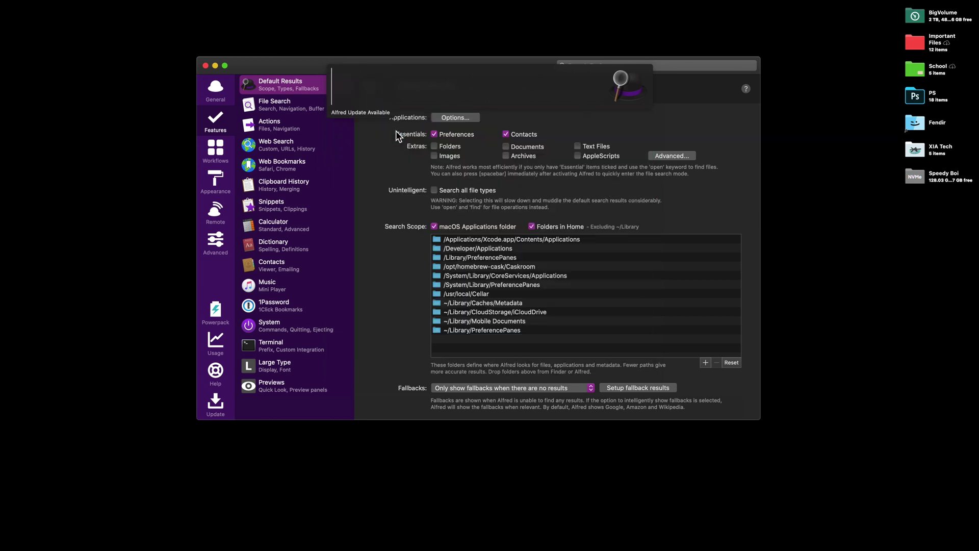
key("Down")
type("lock")
key("BackSpace")
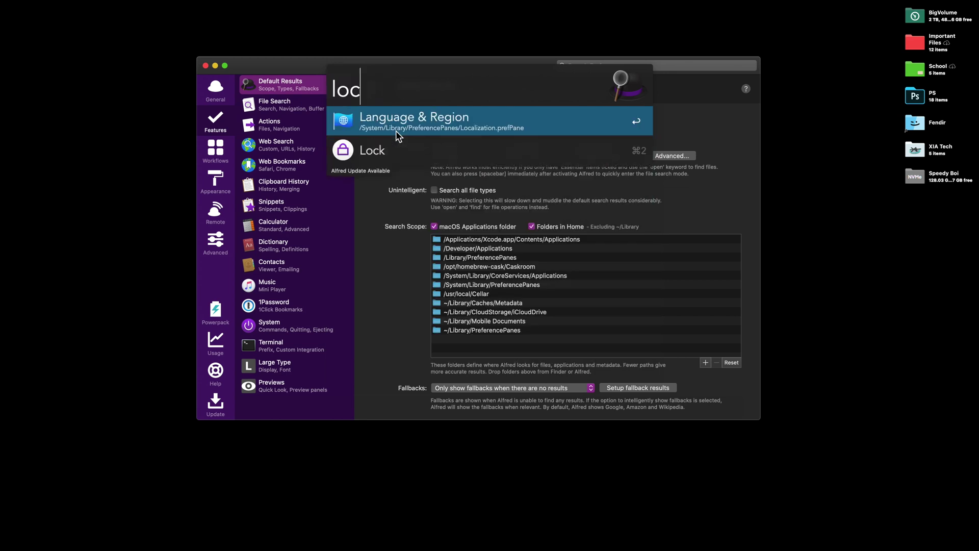
key("Escape")
type("shu")
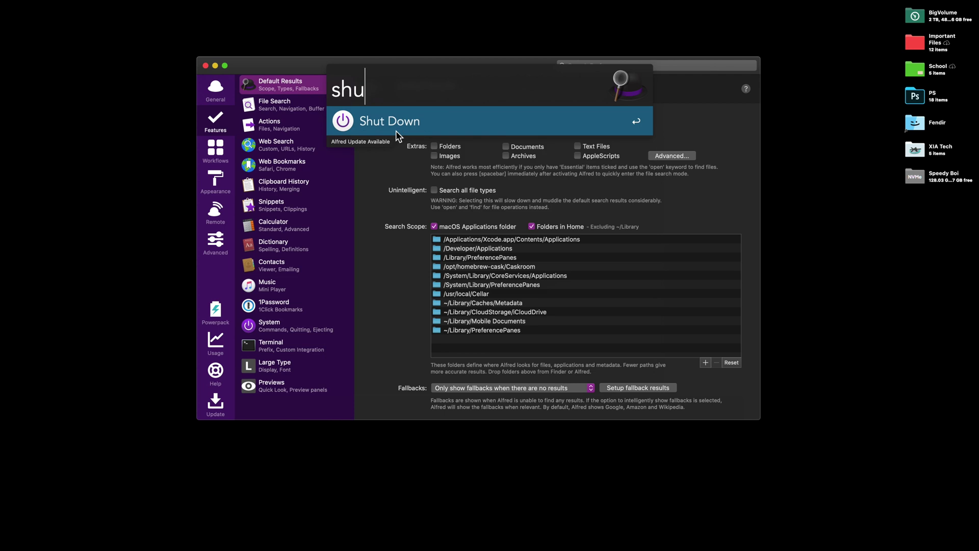
key("BackSpace")
key("BackSpace")
key("BackSpace")
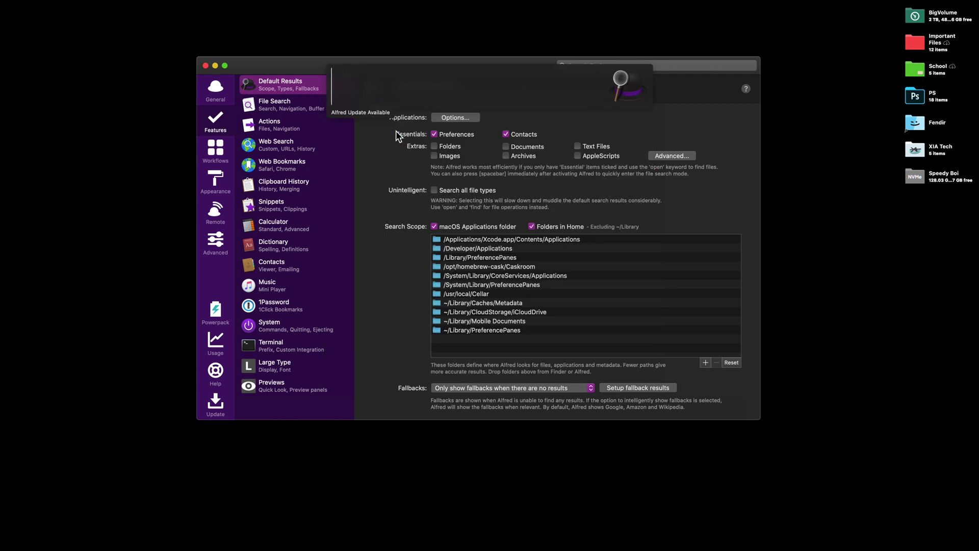
type("'i")
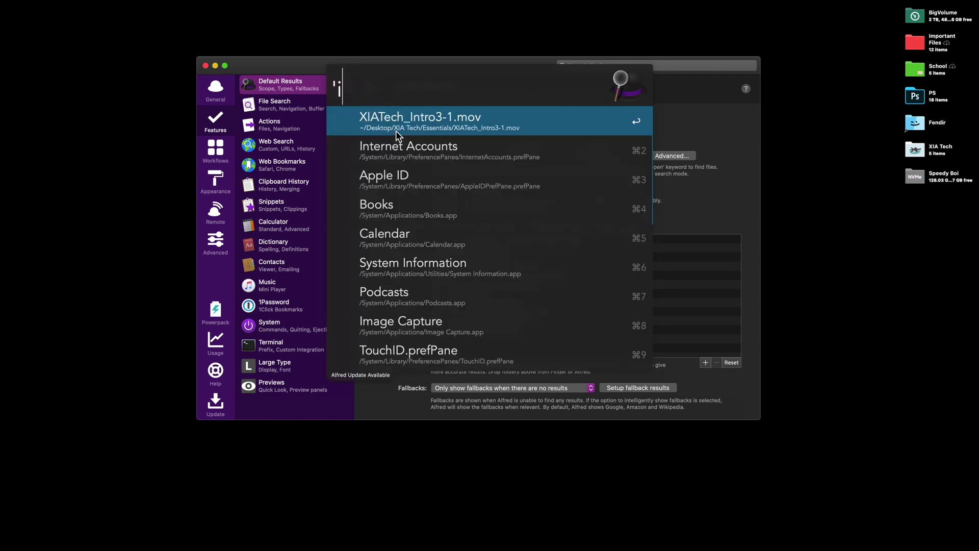
type("mportant")
key("super+BackSpace")
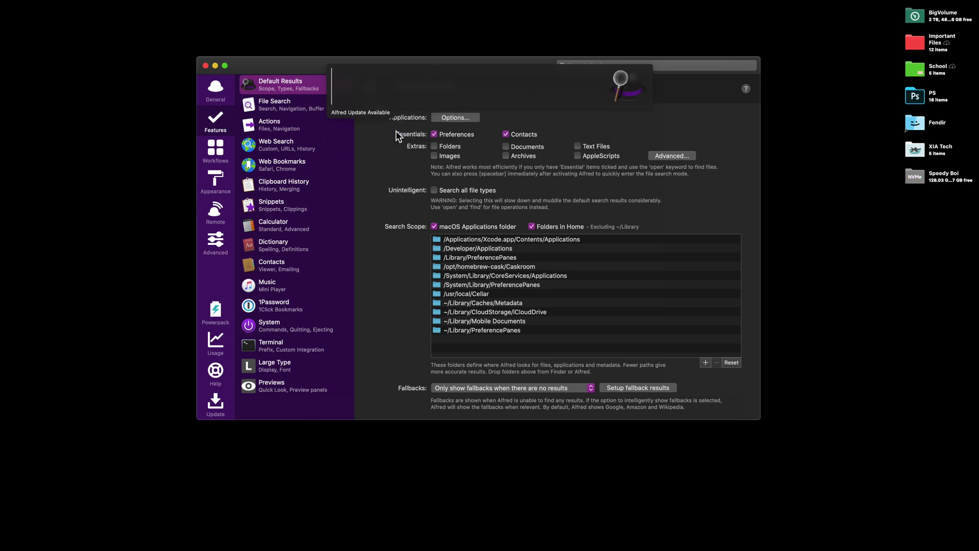
Launch Encrypto from Alfred with 'enc' and move its window left of centre.
type("en")
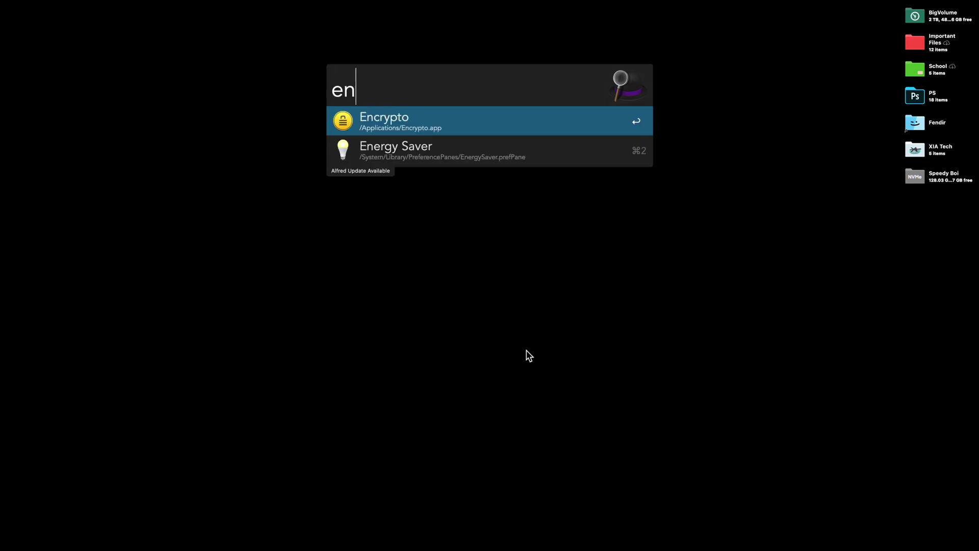
type("c")
key("Return")
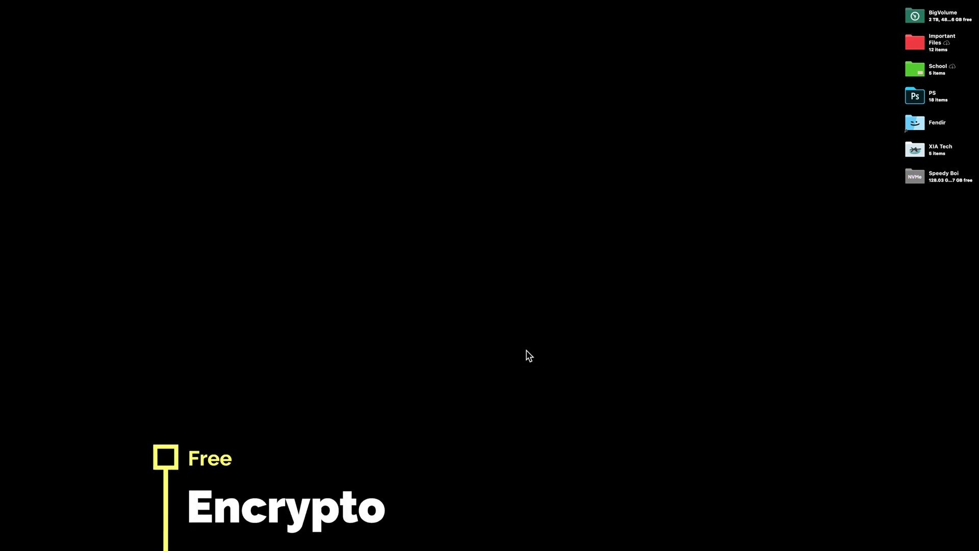
left_click_drag(451, 143, 349, 168)
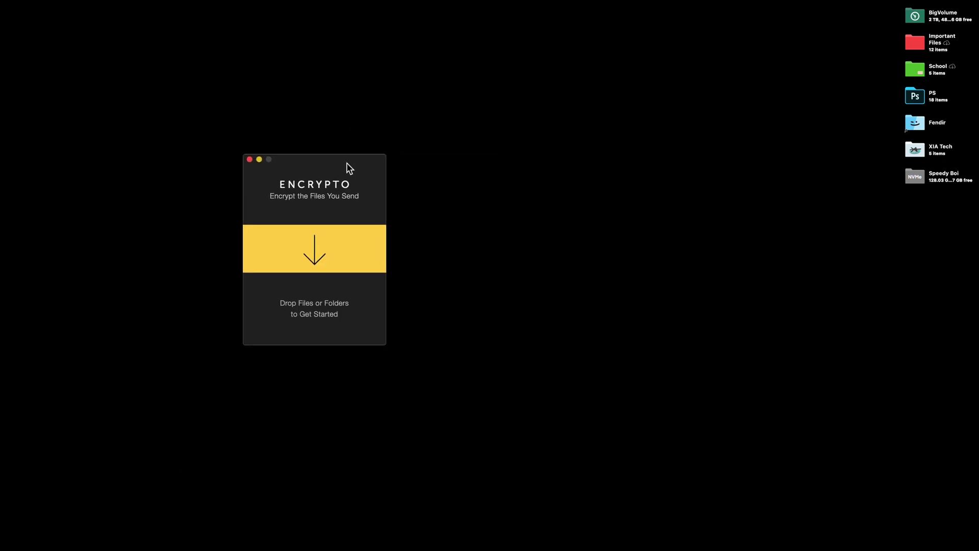
Open the Important Files folder and drop How to Quit the Illuminati.txt into Encrypto.
left_click(916, 44)
double_click(916, 43)
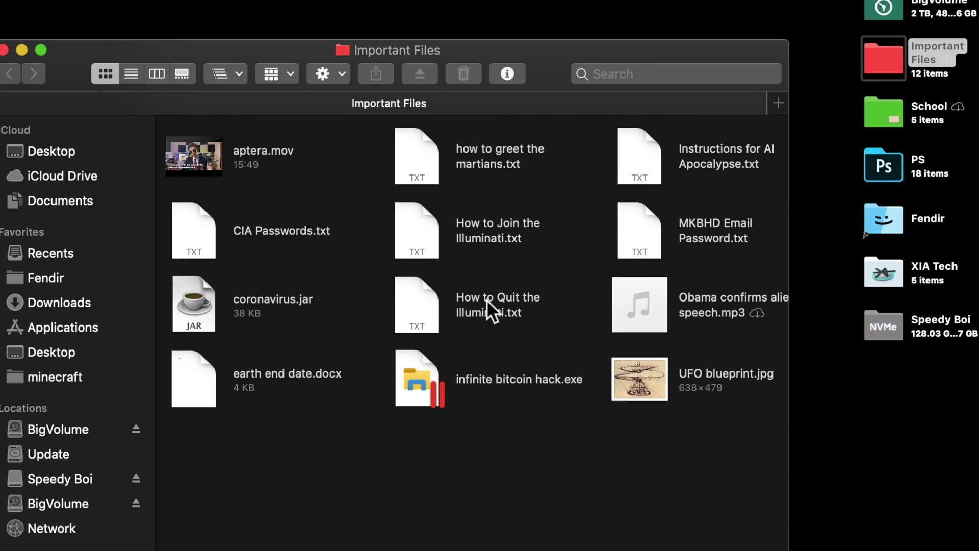
left_click(479, 311)
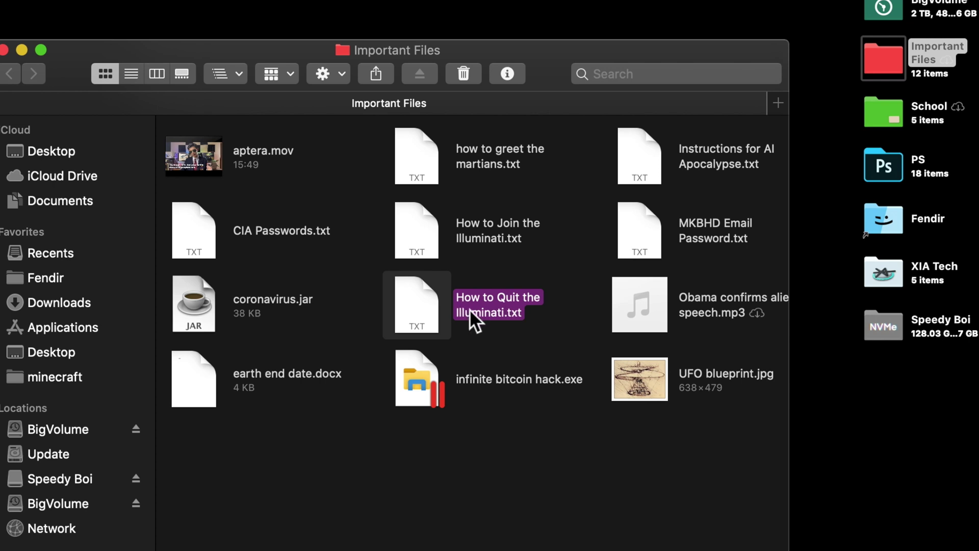
left_click_drag(469, 308, 381, 260)
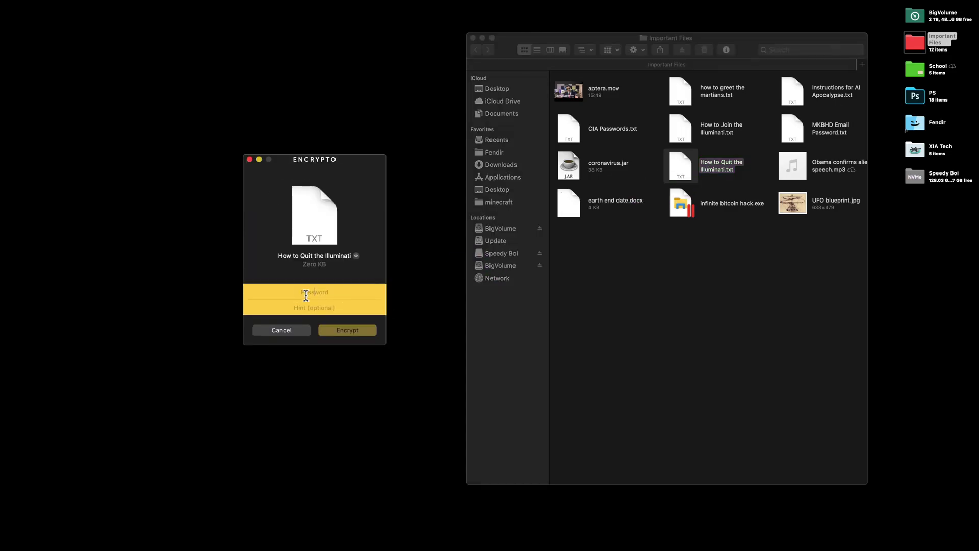
Enter an encryption password and encrypt How to Quit the Illuminati.txt.
type("12345")
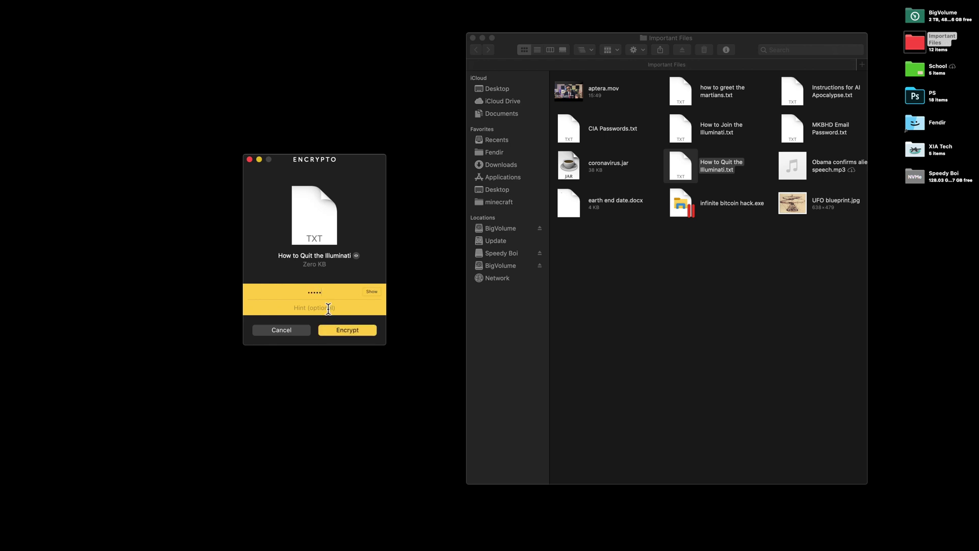
left_click(328, 308)
key("Return")
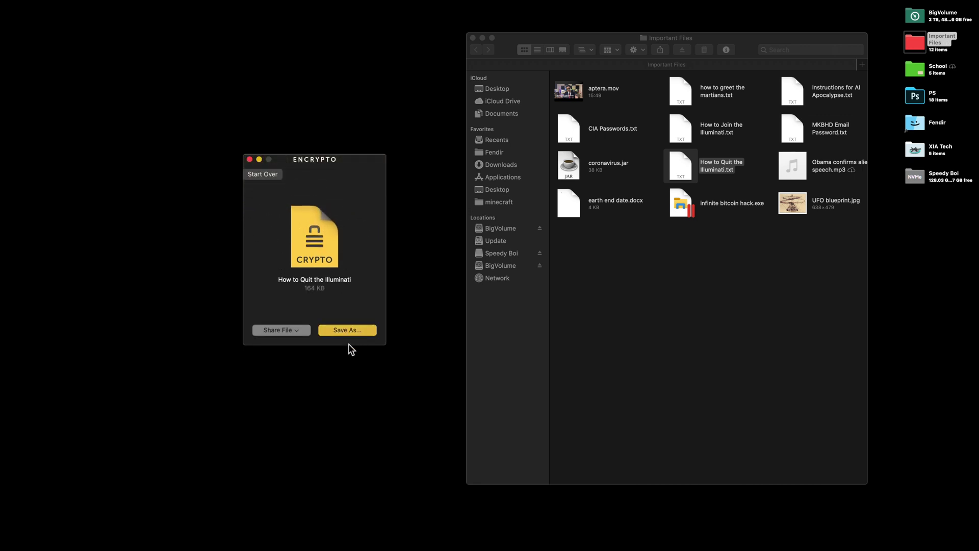
Save the encrypted .crypto file to the Desktop.
left_click(339, 330)
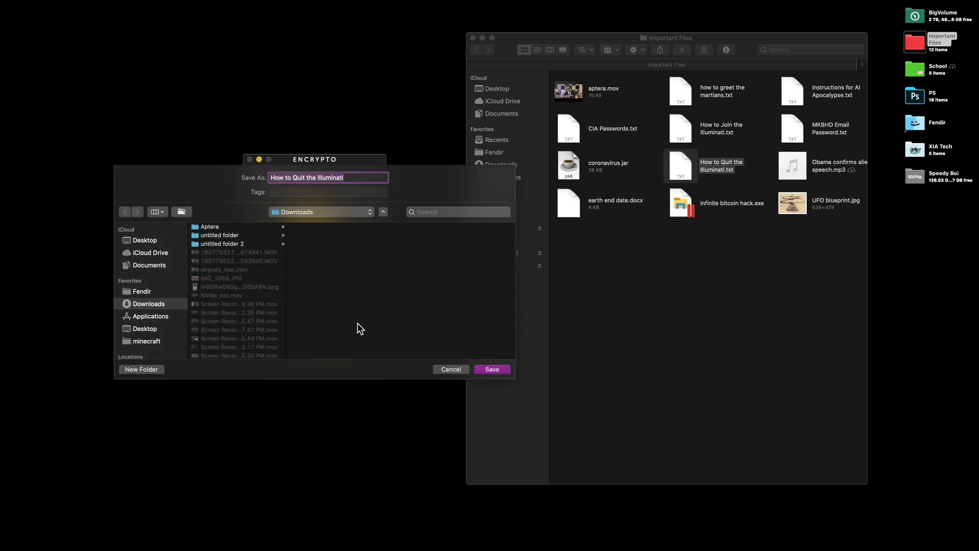
left_click(147, 326)
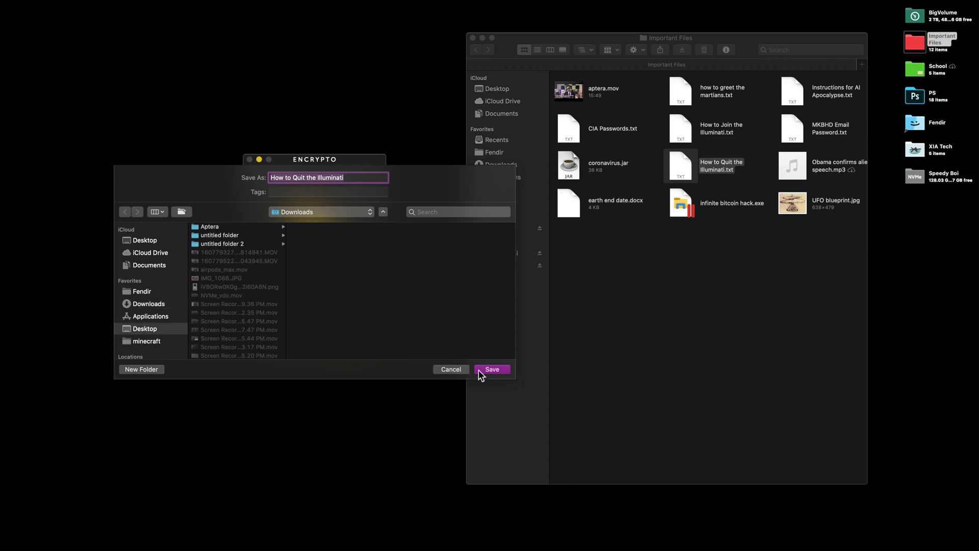
left_click(491, 369)
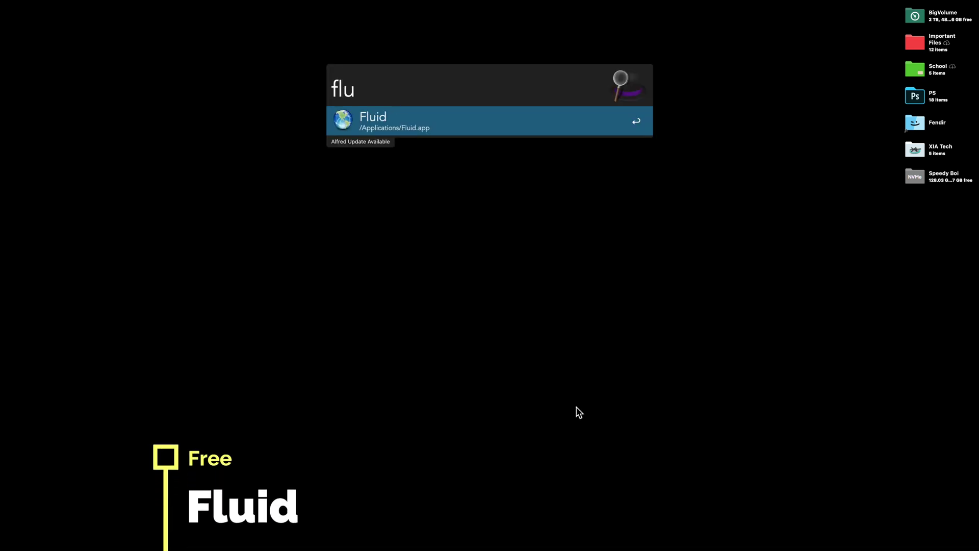
Launch Fluid, move its new-app window lower, and continue to naming the youtube.com app.
key("Return")
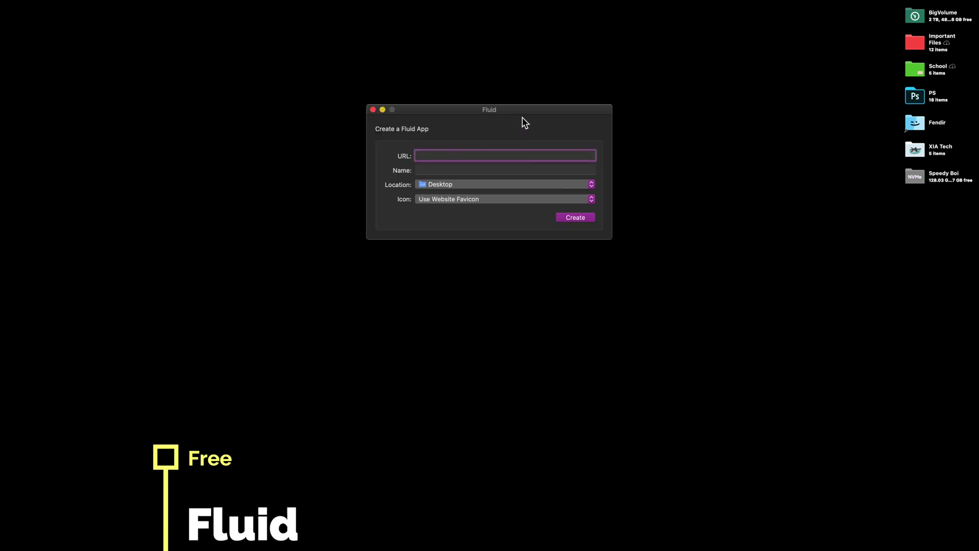
left_click_drag(525, 112, 504, 168)
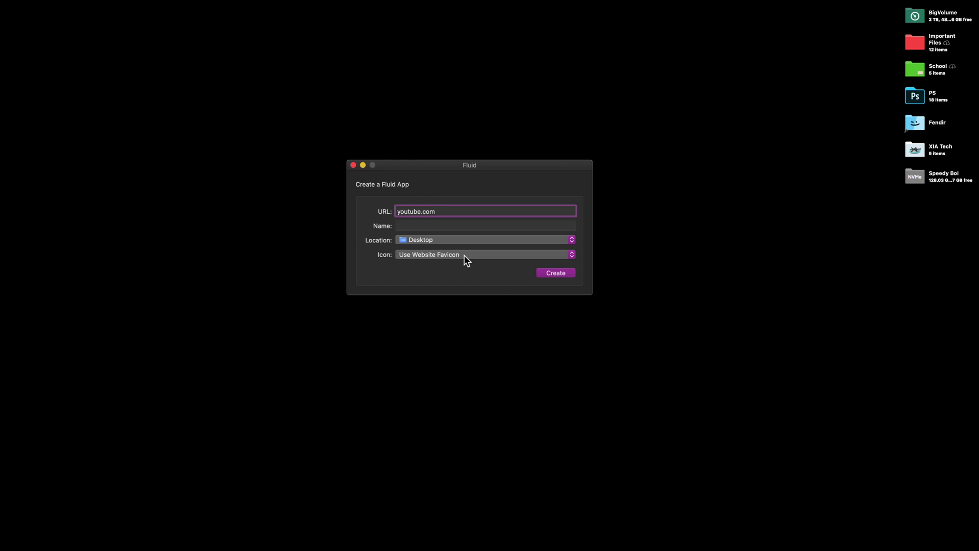
left_click(447, 224)
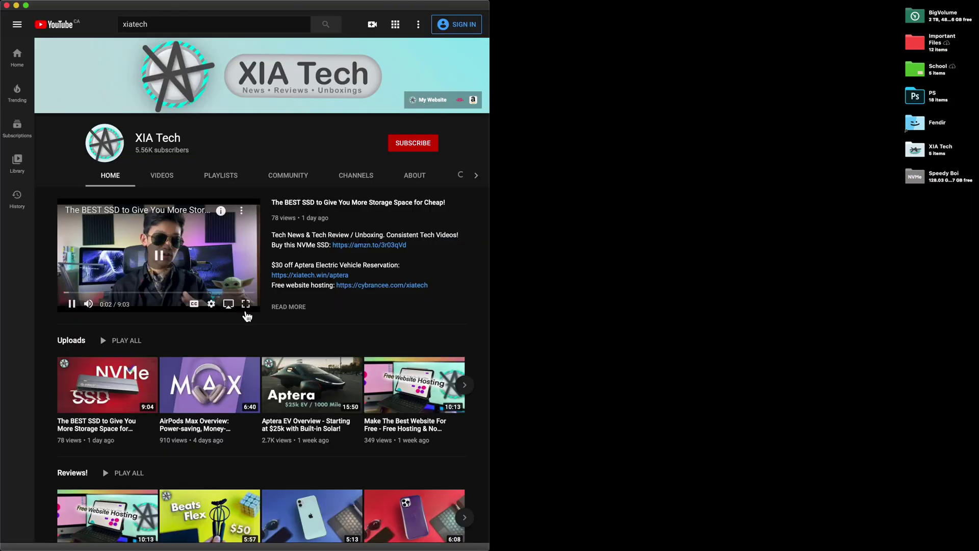
Show the XIA Tech playlists and open xiatech.win in a window snapped to the right half.
left_click(220, 174)
left_click(433, 99)
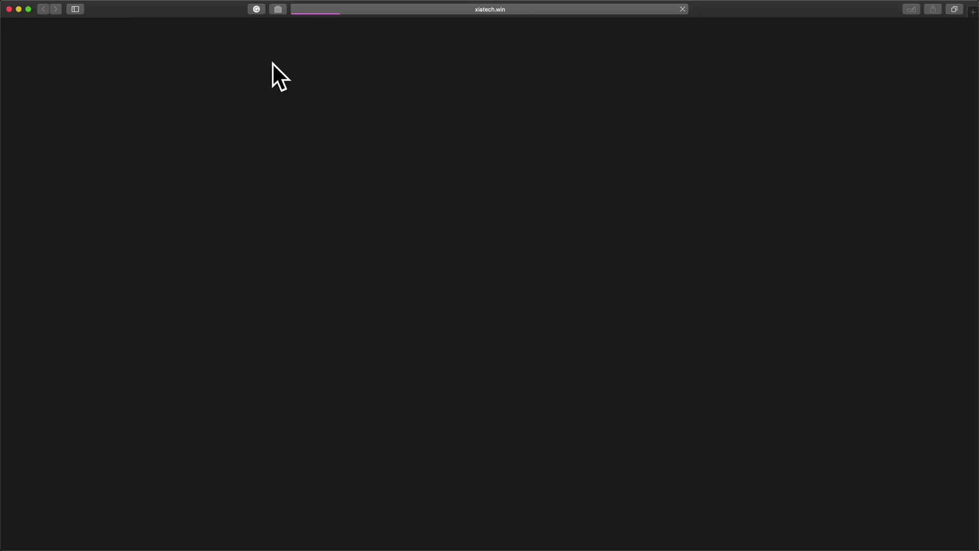
left_click_drag(182, 8, 197, 40)
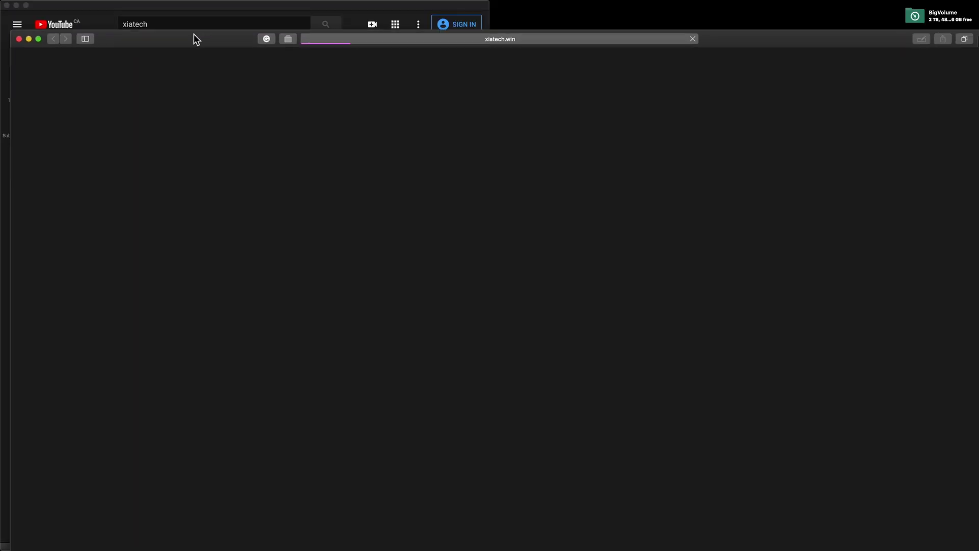
key("ctrl+alt+Right")
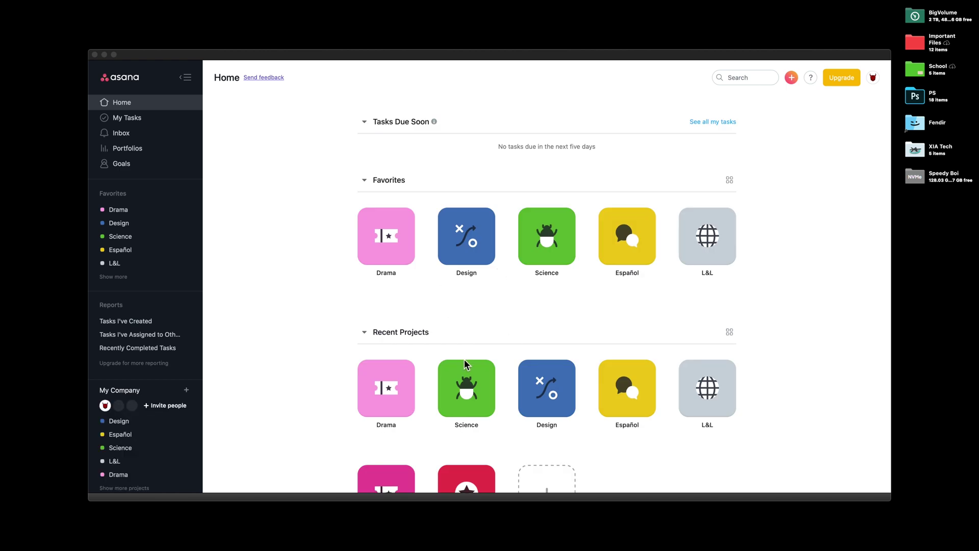
Open My Tasks and inspect the Drama Greek theatre test task's section and due date.
scroll(464, 359, "down", 2)
scroll(456, 336, "up", 2)
scroll(518, 342, "down", 1)
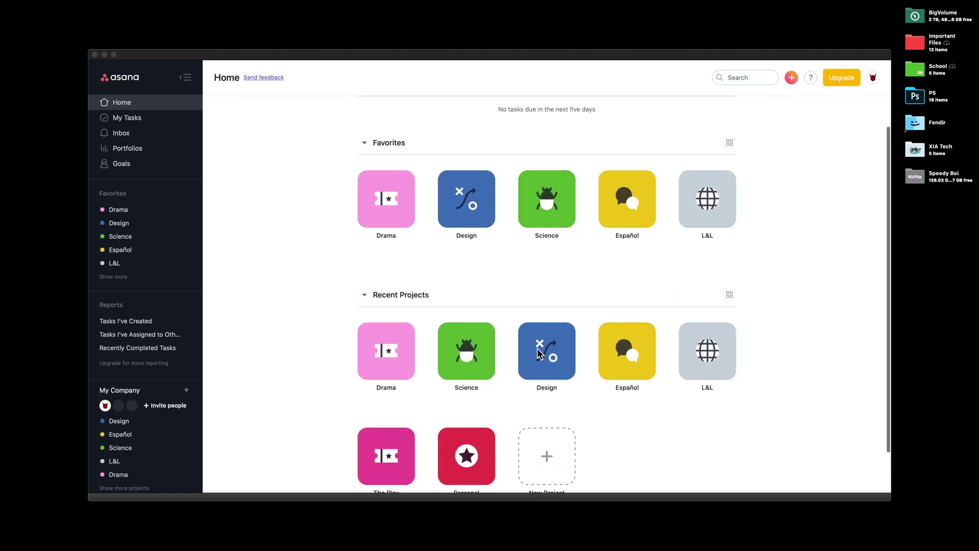
left_click(144, 120)
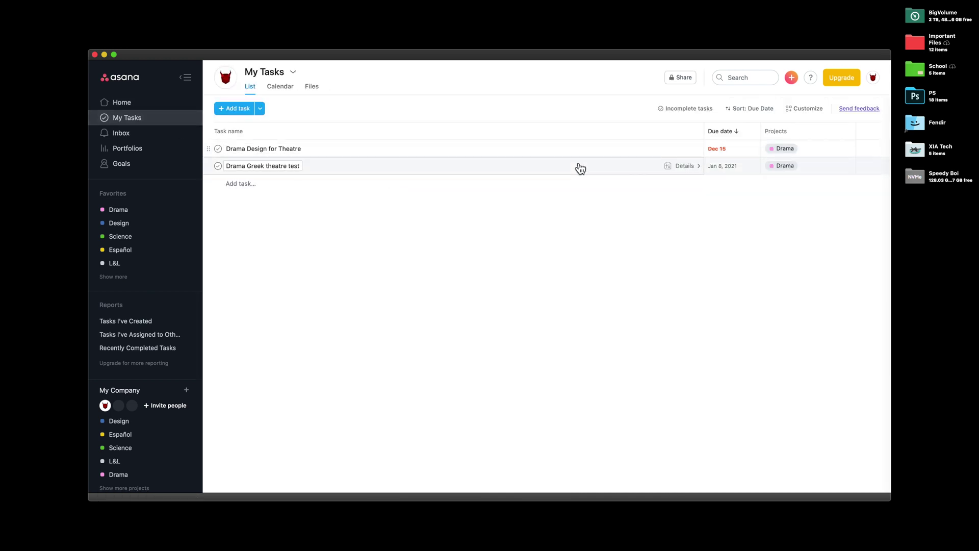
left_click(685, 166)
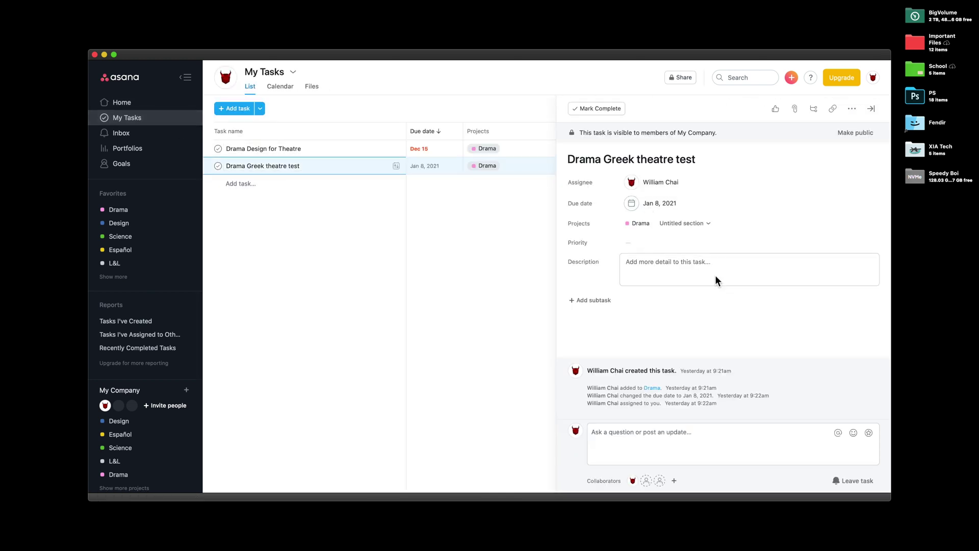
left_click(686, 224)
left_click(688, 225)
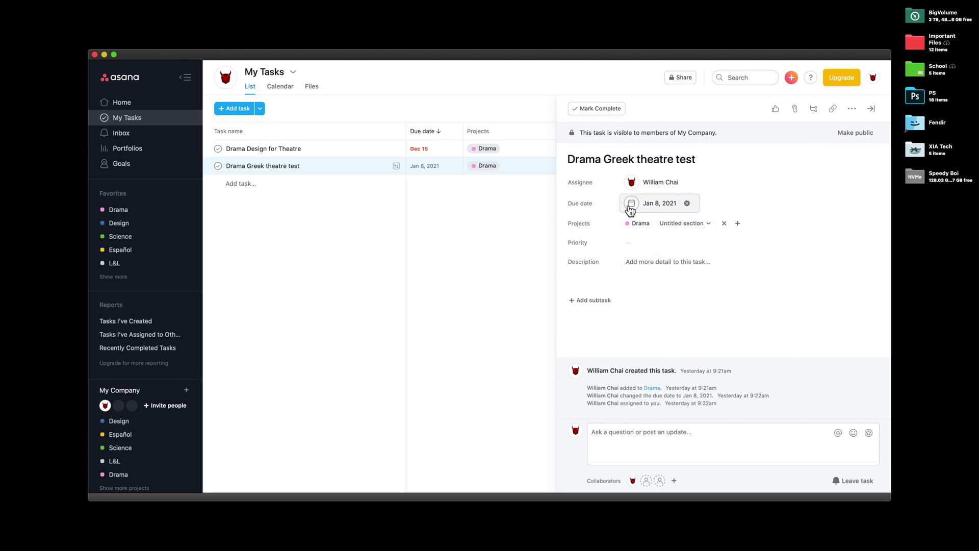
left_click(632, 204)
left_click(542, 230)
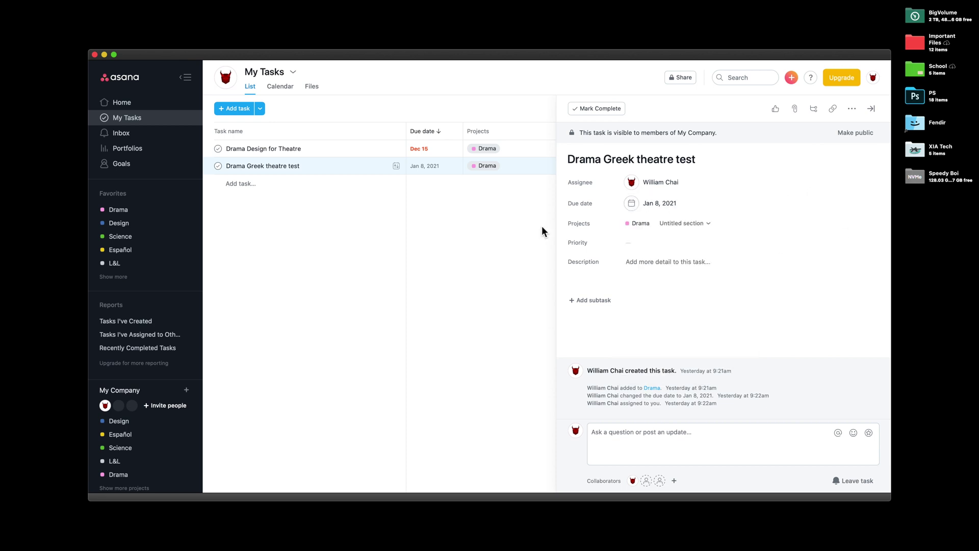
Return Home, open the Design project and the I am a pineapple card's options, then go to Inbox.
left_click(121, 105)
scroll(530, 321, "down", 3)
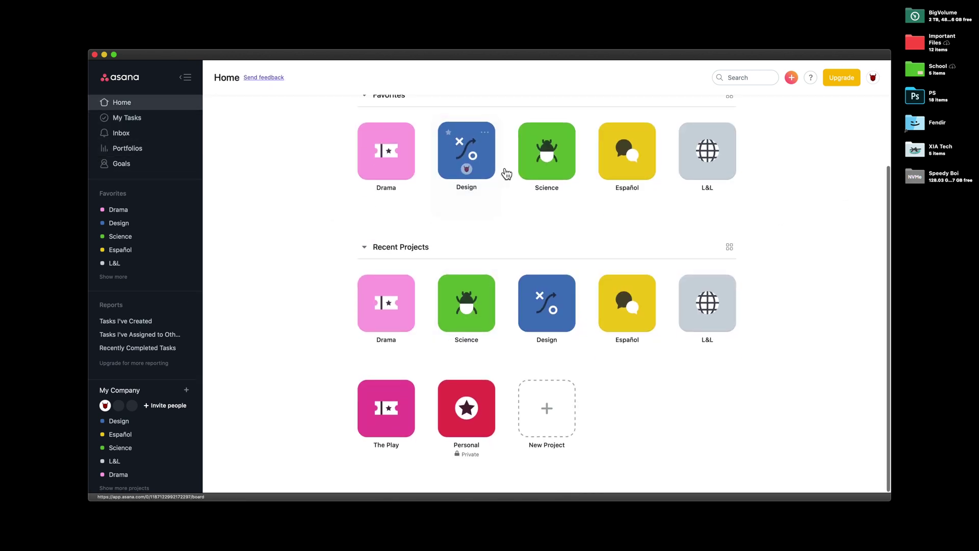
left_click(485, 164)
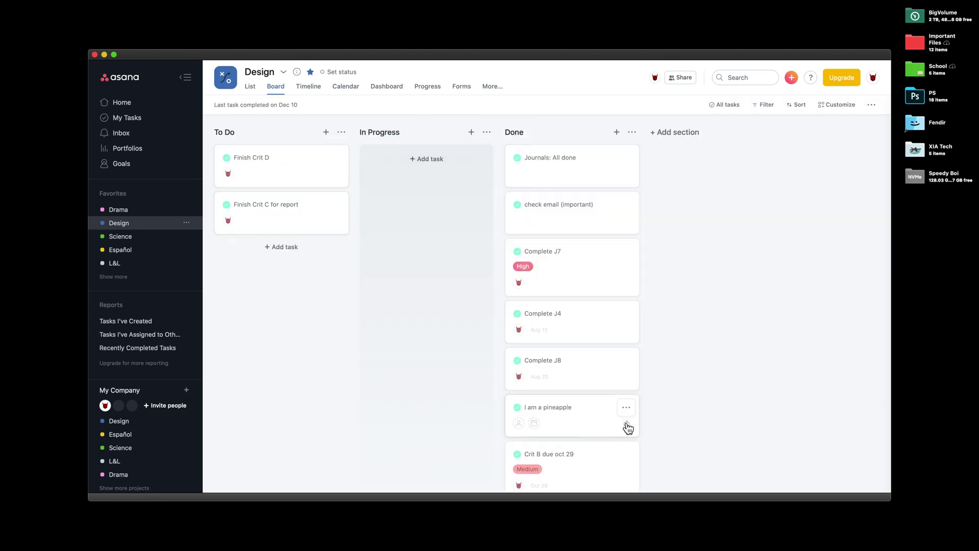
left_click(627, 410)
mouse_move(673, 257)
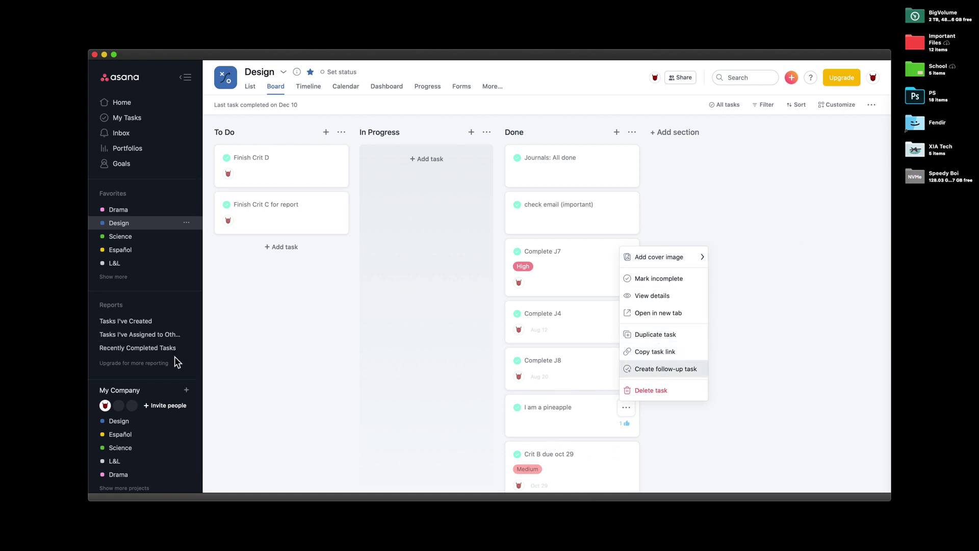
scroll(175, 361, "down", 3)
scroll(110, 306, "up", 3)
left_click(121, 133)
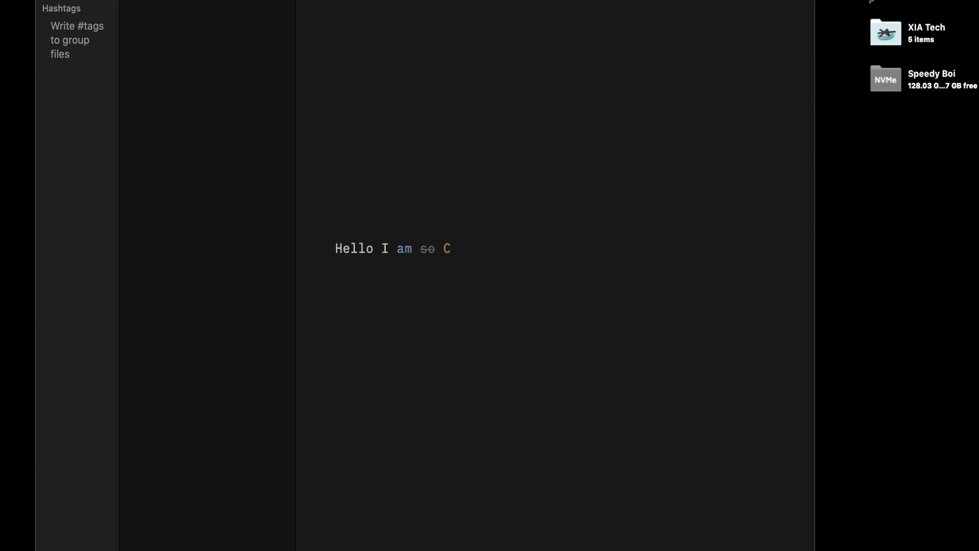
Type the draft ending "You should subscribe! Just saying.", then select and deselect the text.
type("I don’t know.")
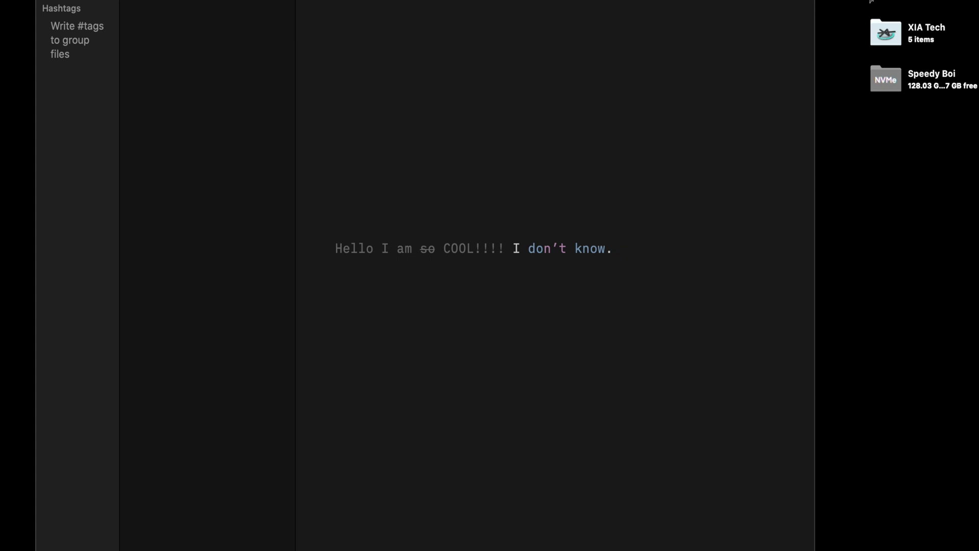
type(" pineapple pen ...")
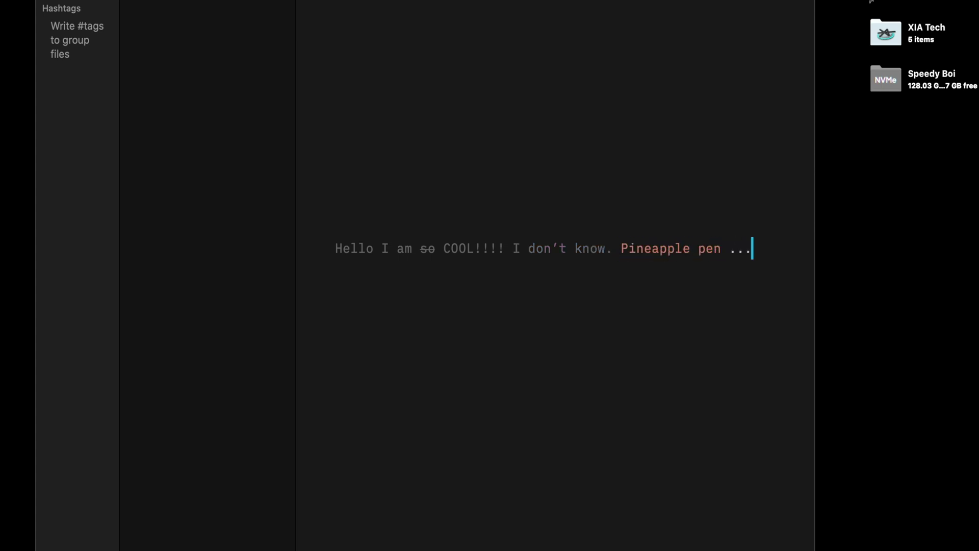
type(" Y")
type("u s")
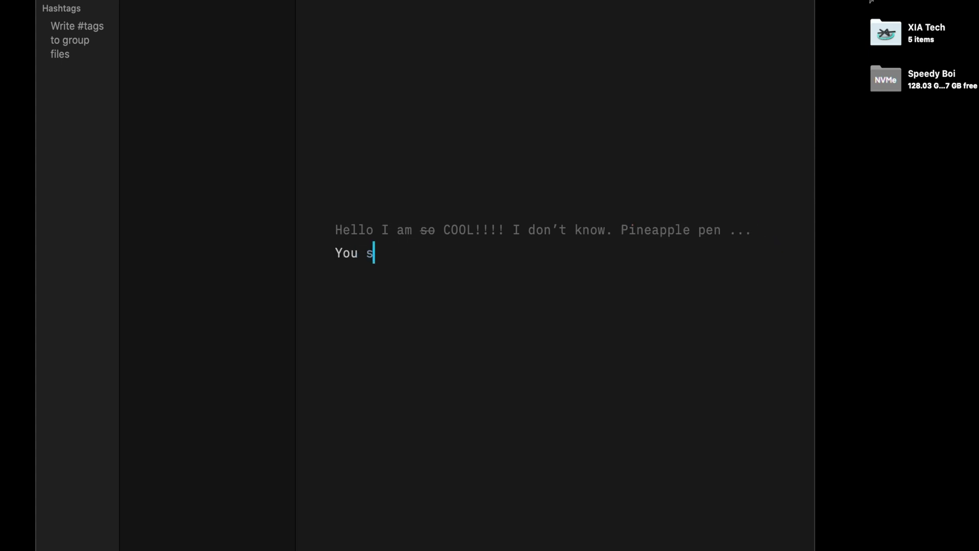
type("hould subsc")
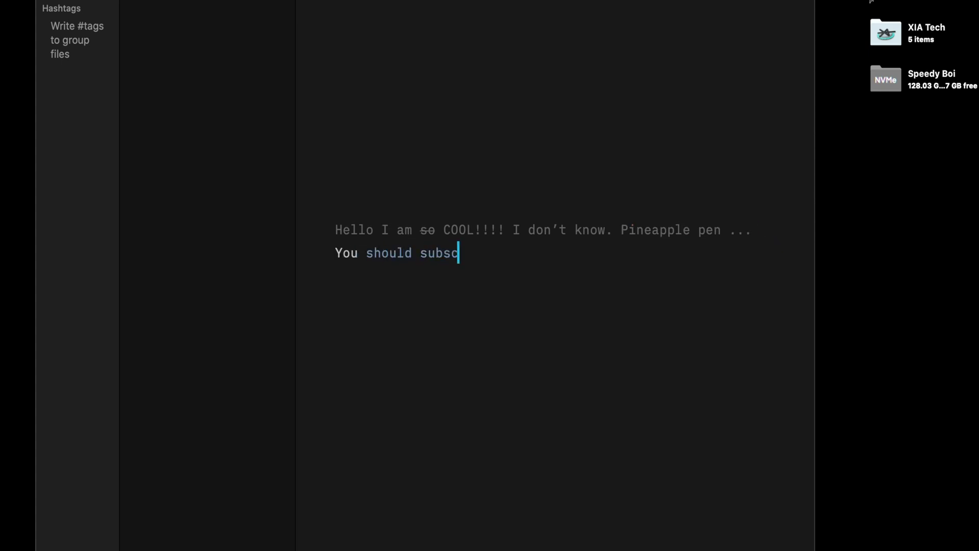
type(" Just saying.")
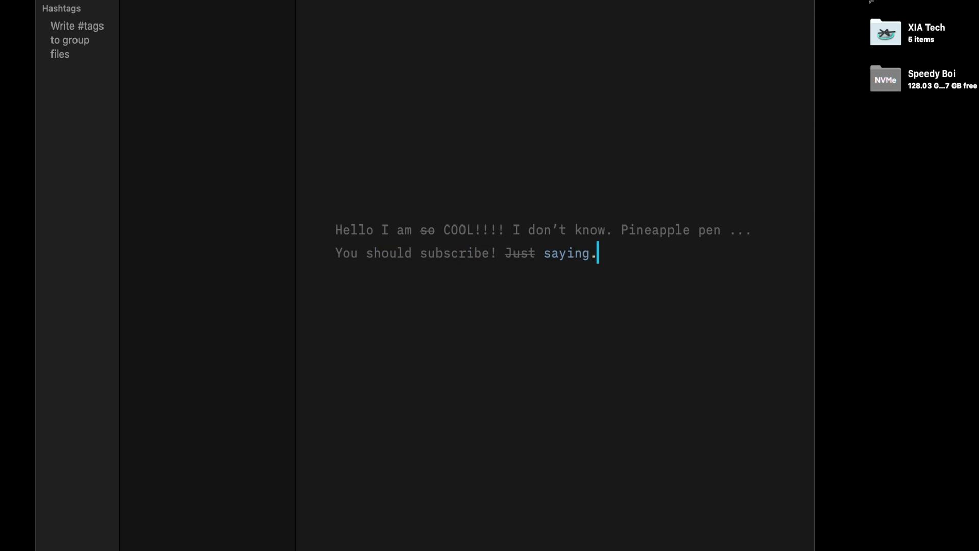
left_click(330, 231)
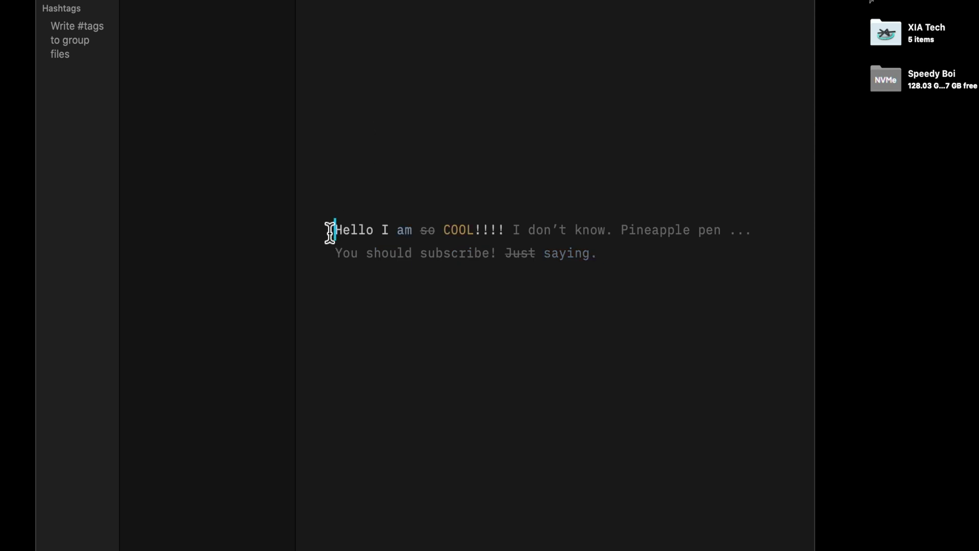
left_click_drag(329, 232, 760, 323)
left_click(698, 258)
left_click(41, 5)
In General preferences, try light and dark appearance, then set the Dock icon to Match app appearance.
left_click(39, 29)
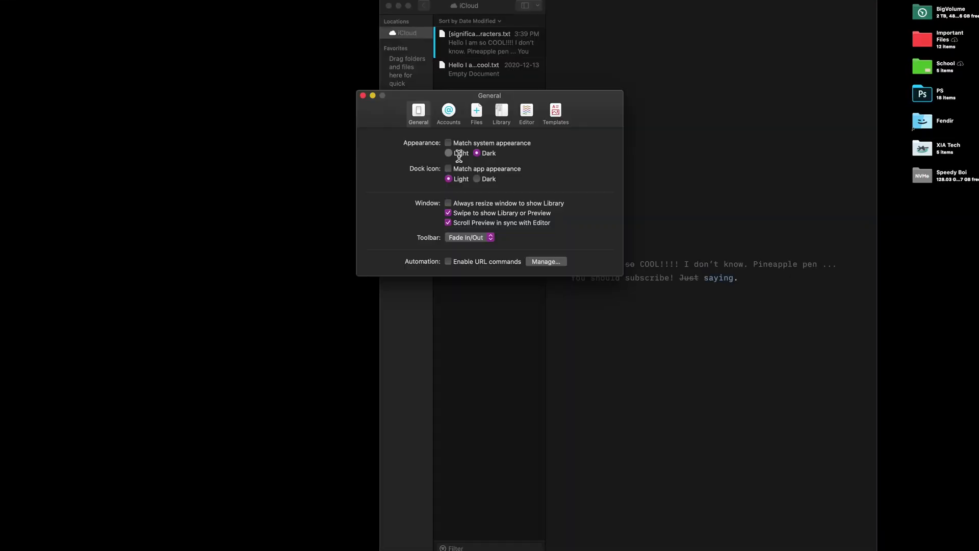
left_click(449, 153)
left_click(476, 153)
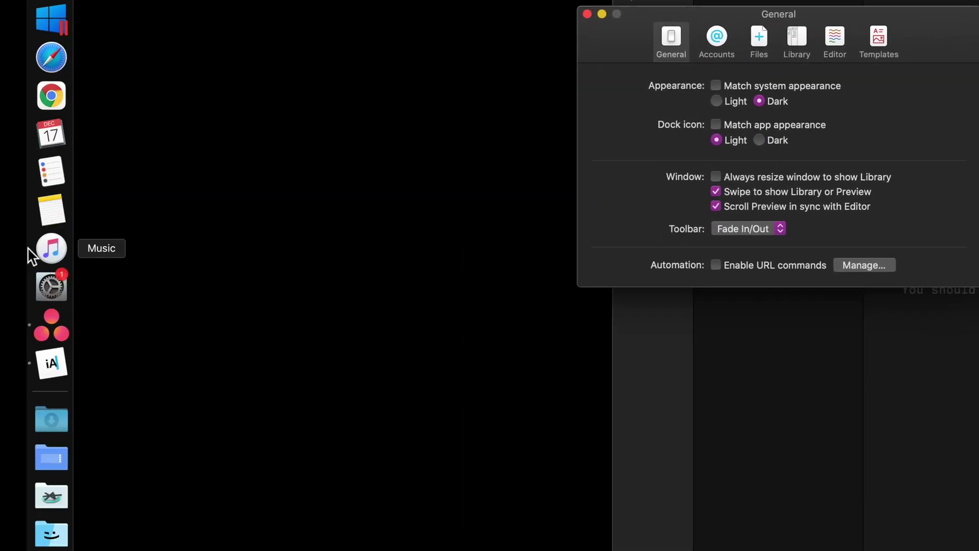
left_click(736, 152)
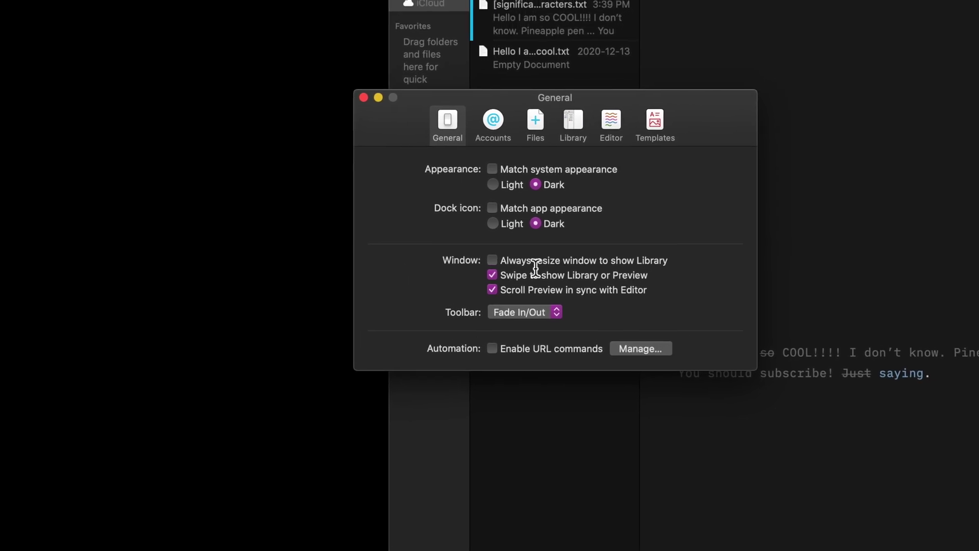
left_click(576, 198)
left_click(468, 229)
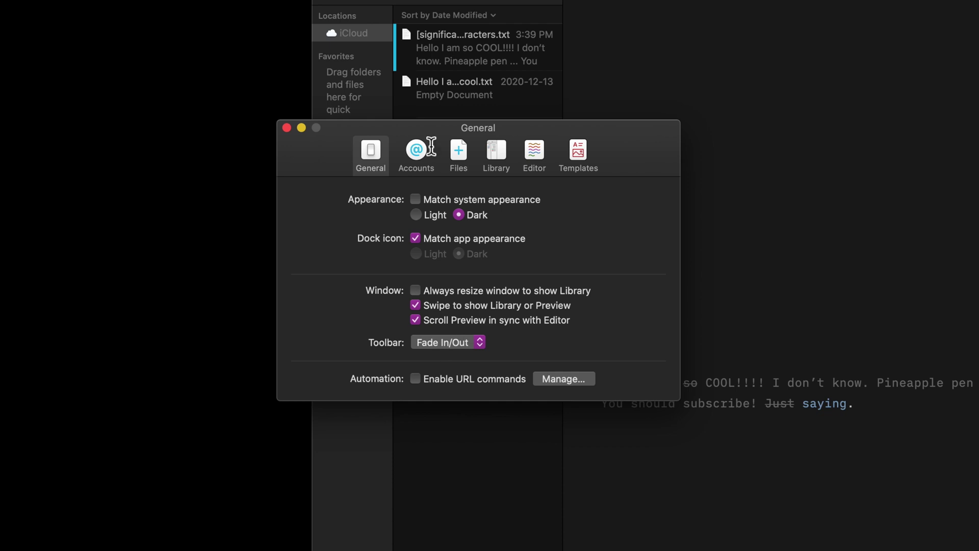
Browse the Account, Files, Library, Editor and Templates preference pages, then close preferences.
left_click(427, 152)
left_click(459, 159)
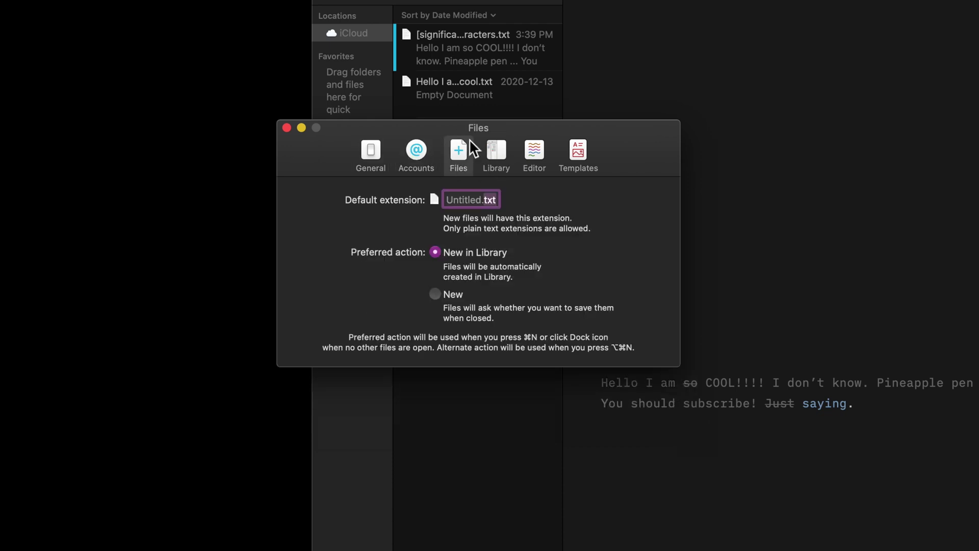
left_click(498, 145)
left_click(536, 150)
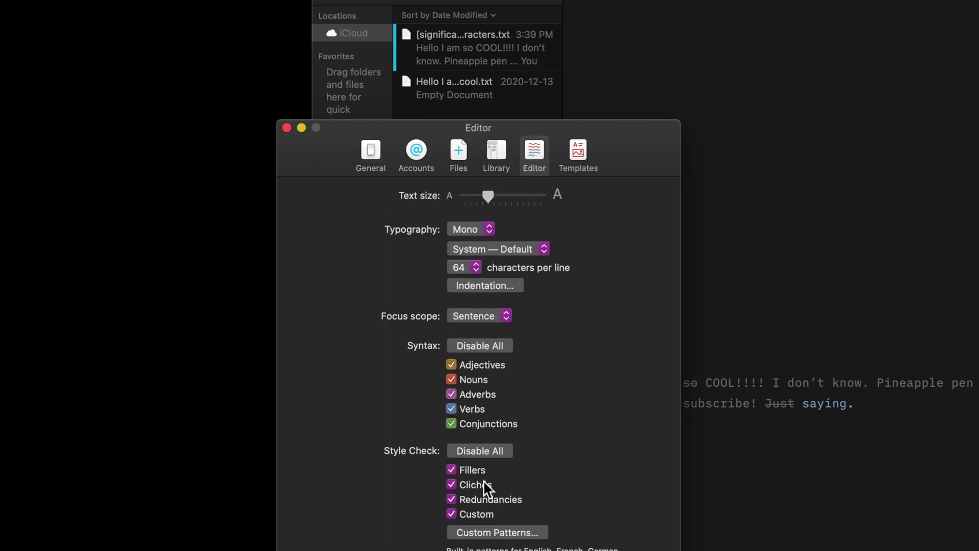
left_click(585, 167)
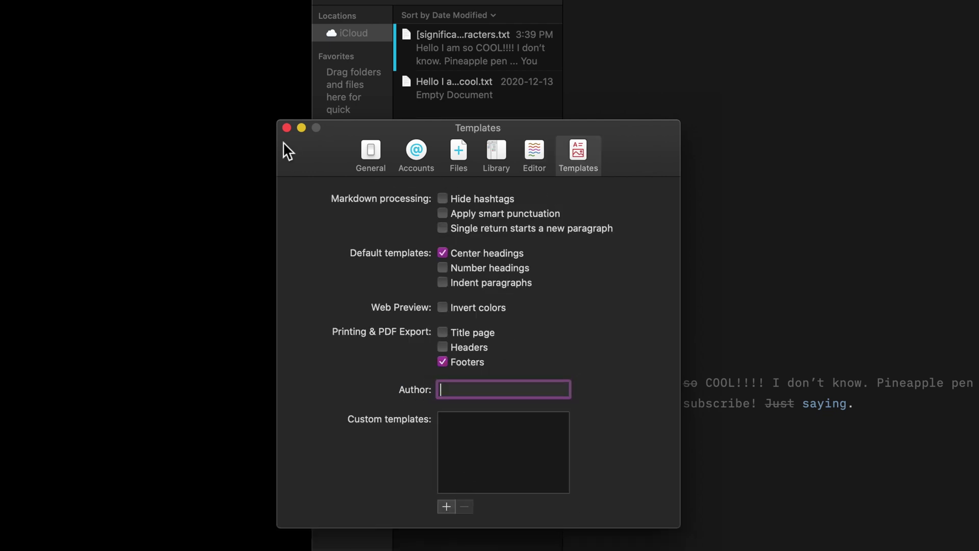
left_click(287, 128)
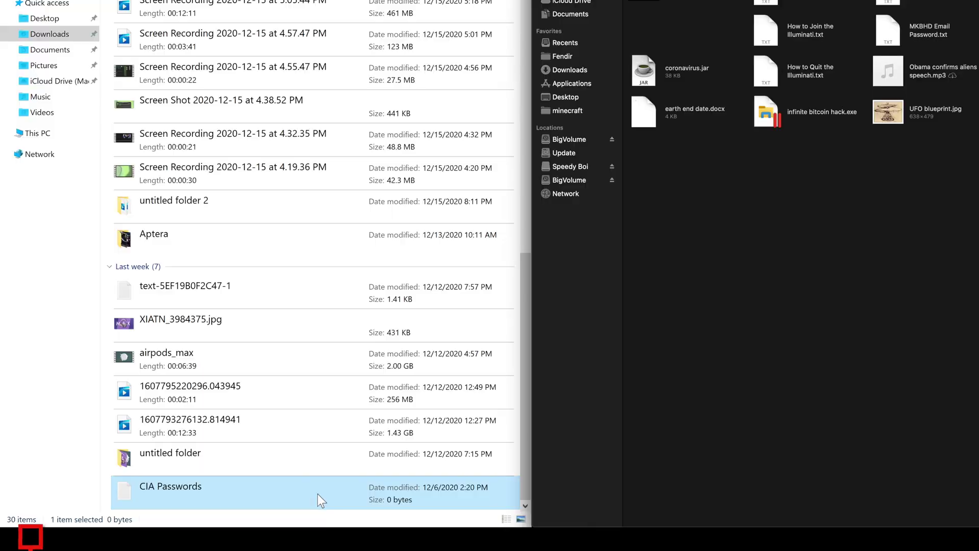
Drag CIA Passwords.txt from the Windows Downloads folder into the Mac's Important Files folder.
left_click_drag(317, 493, 598, 87)
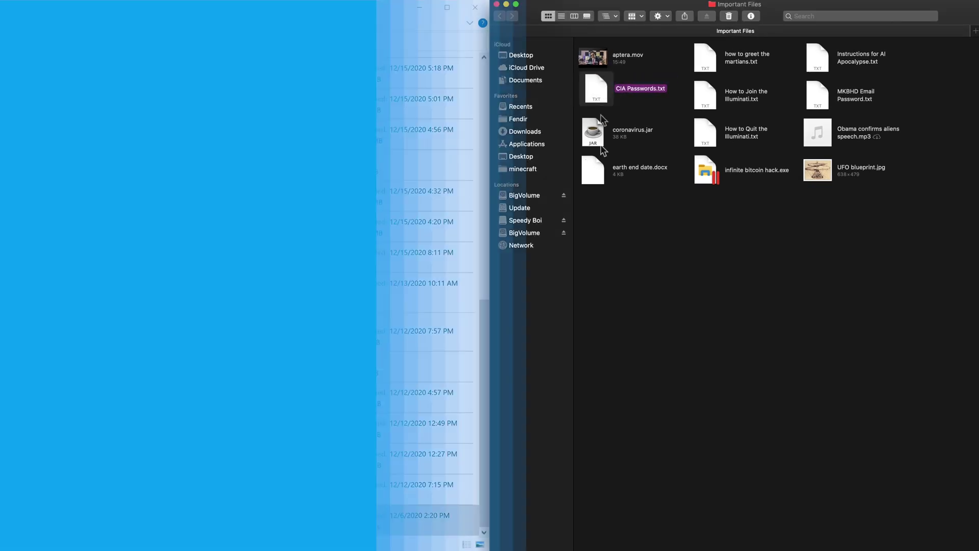
Launch Hookshot via Alfred and view its main settings page.
type("ook")
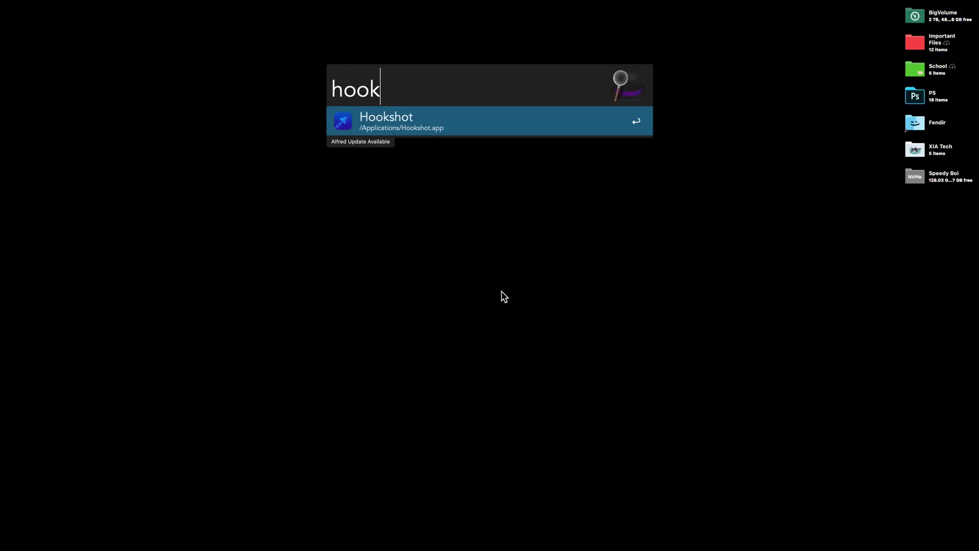
key("Return")
left_click_drag(657, 171, 554, 211)
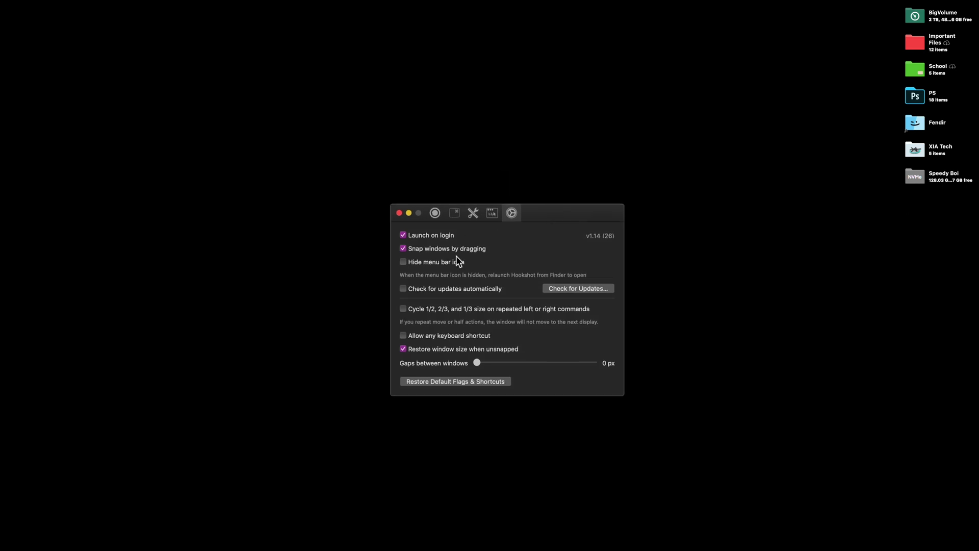
left_click(435, 213)
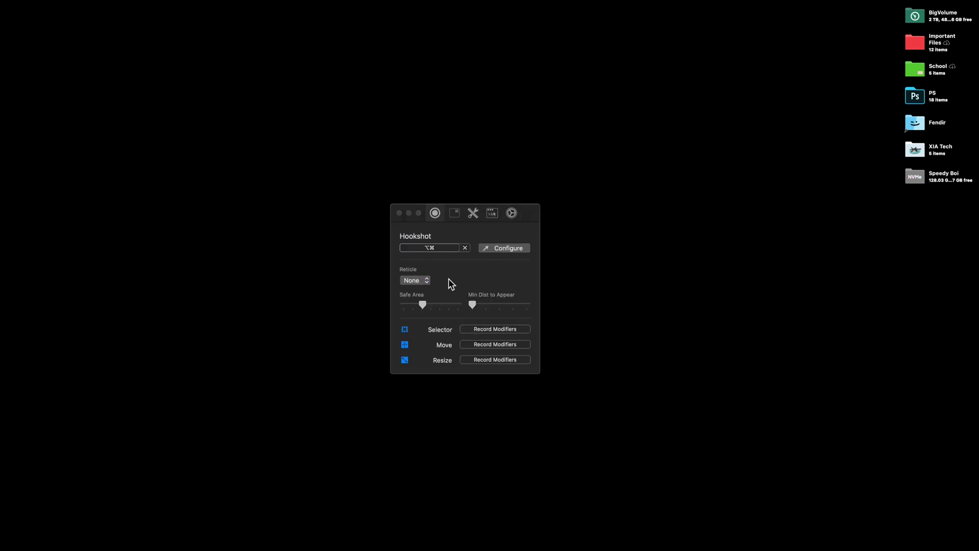
Open Safari from the Dock and snap its windows into left halves and top tiles with Hookshot shortcuts.
mouse_move(2, 296)
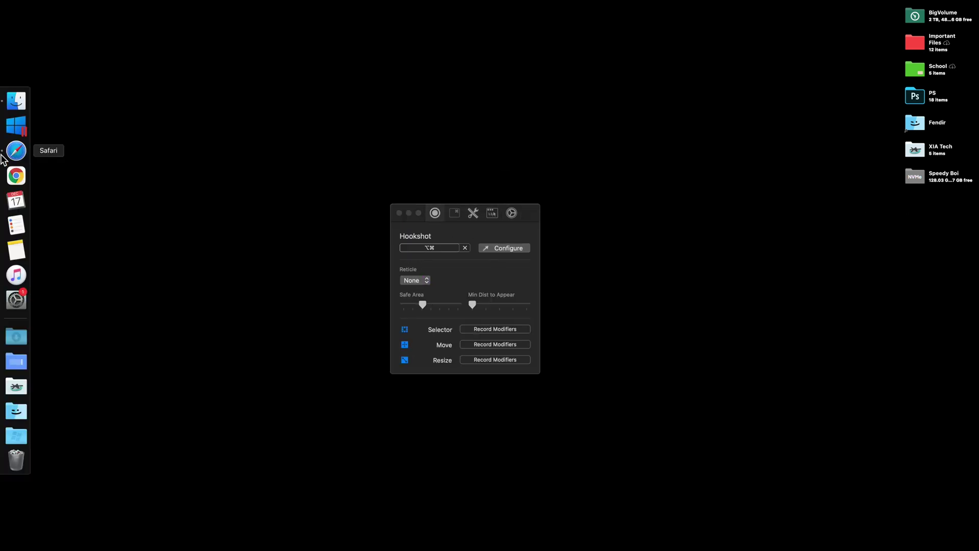
left_click(2, 158)
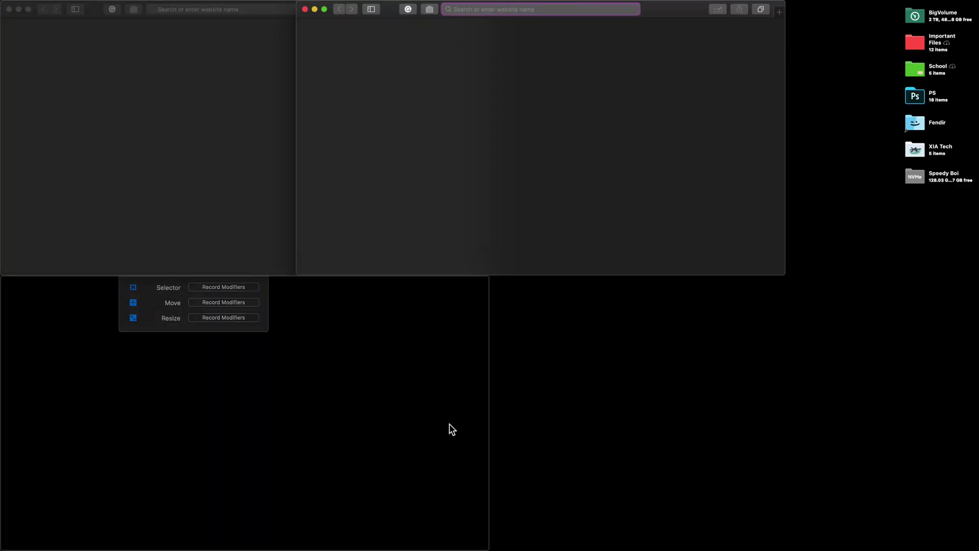
key("ctrl+alt+j")
key("ctrl+alt+u")
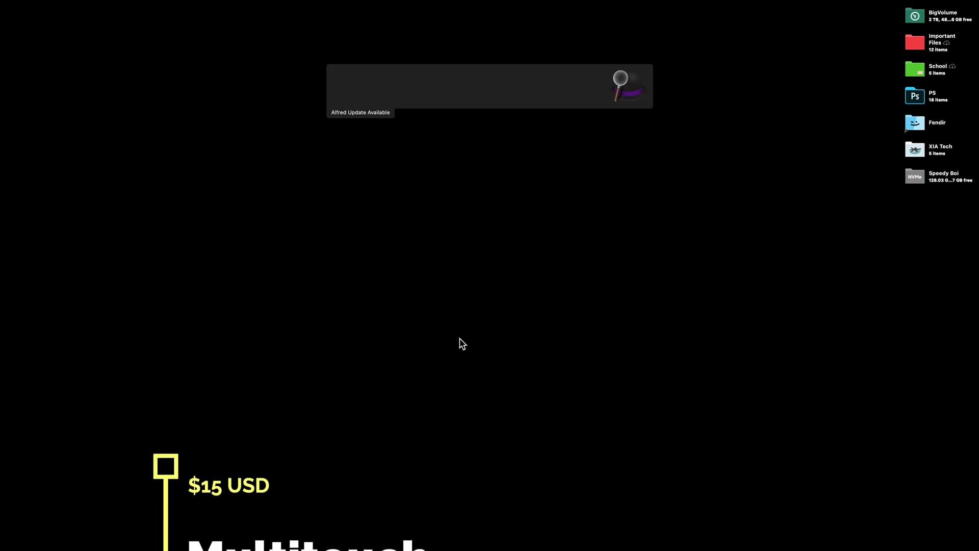
Launch Multitouch via Alfred, centre its window, show the Trackpad gestures, and open Safari from the Dock.
type("multi")
key("Return")
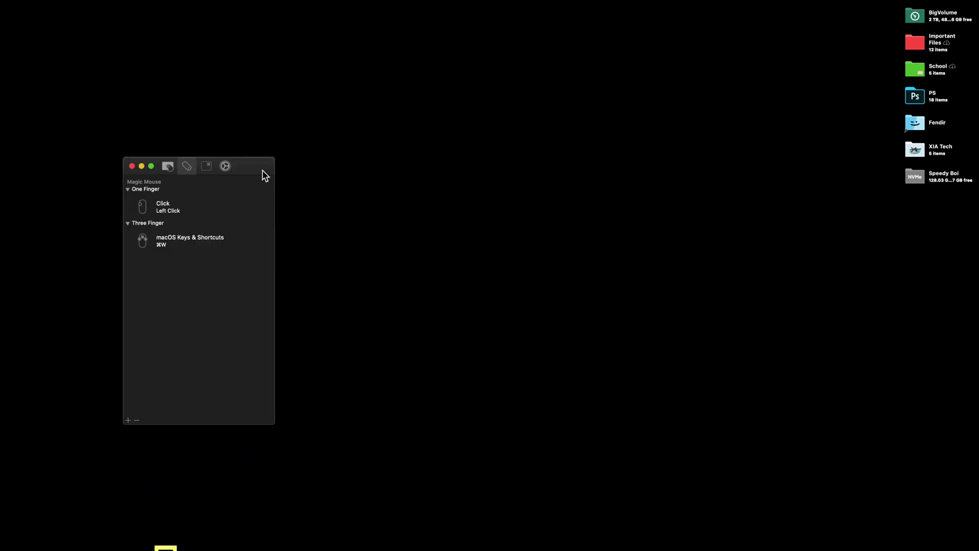
key("ctrl+alt+c")
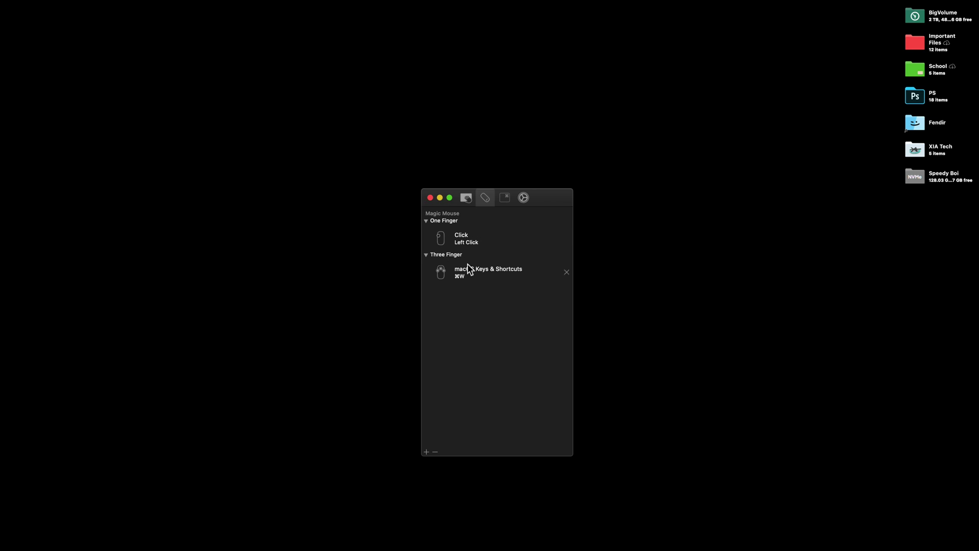
left_click(465, 200)
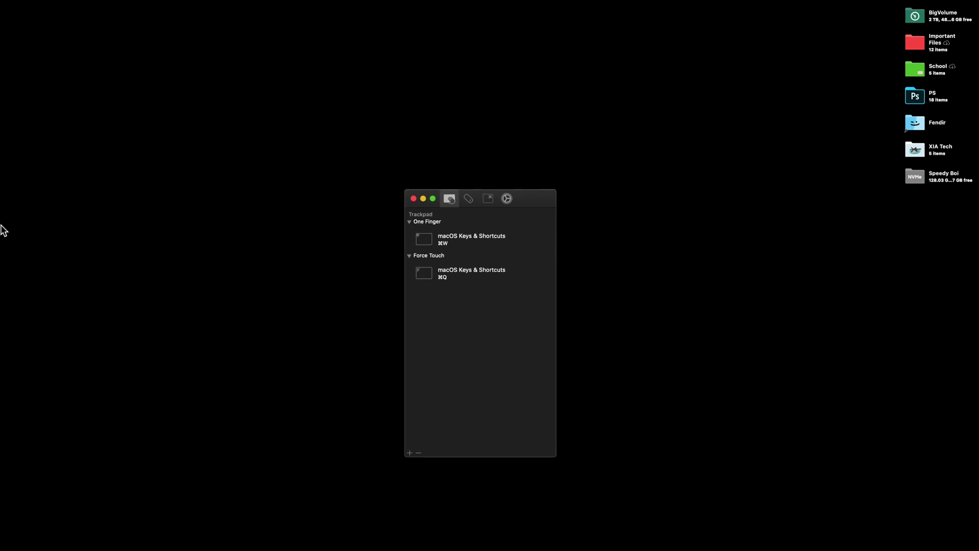
mouse_move(3, 230)
left_click(14, 151)
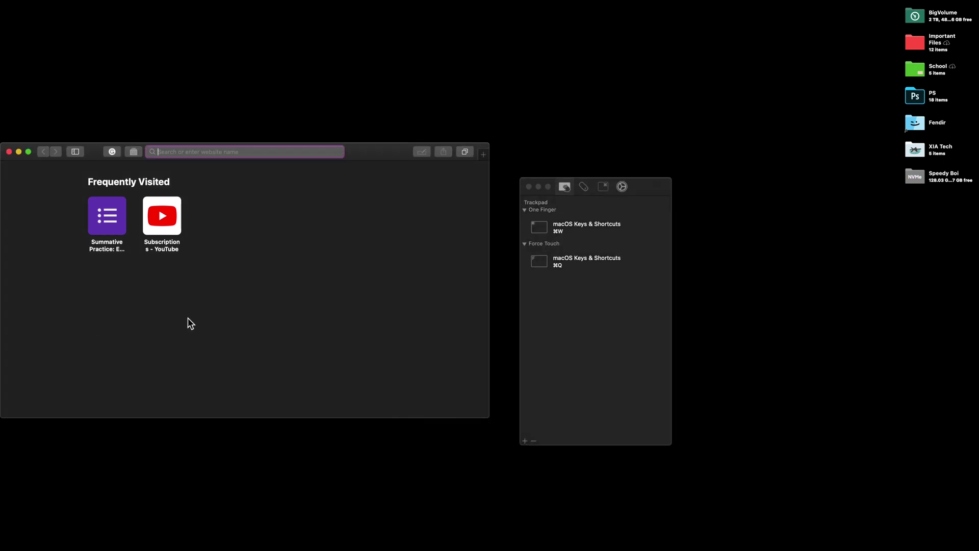
Open several new Safari windows with ⌘N and move the Multitouch window aside.
key("super+n")
key("super+n")
key("super+n")
key("super+n")
key("super+n")
key("super+n")
key("super+n")
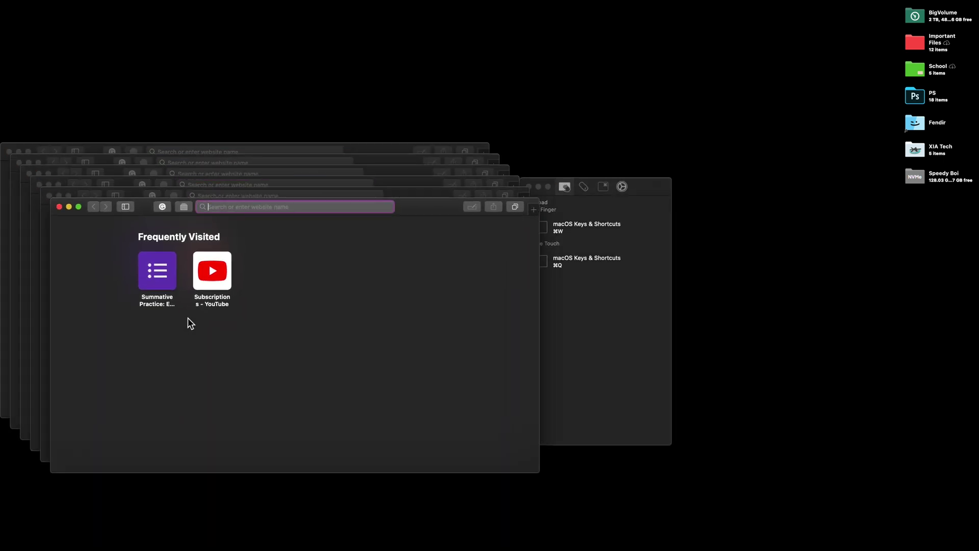
left_click(638, 188)
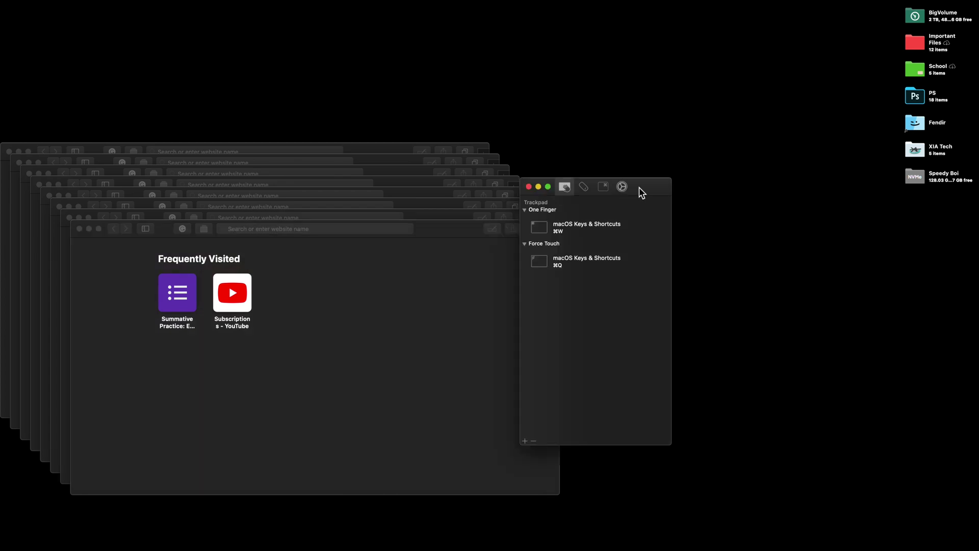
left_click(279, 368)
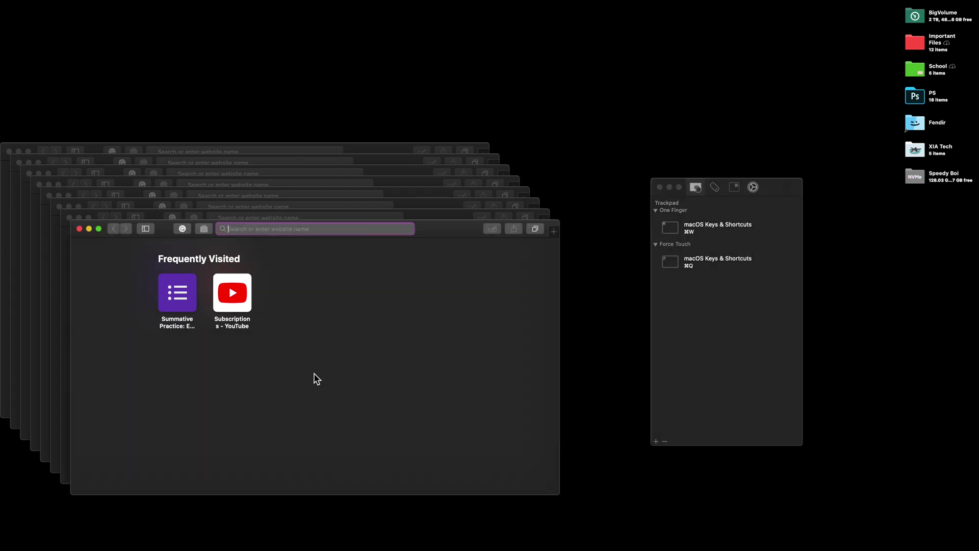
Close the stacked Safari windows one by one with ⌘W, quitting Safari once with ⌘Q.
key("super+w")
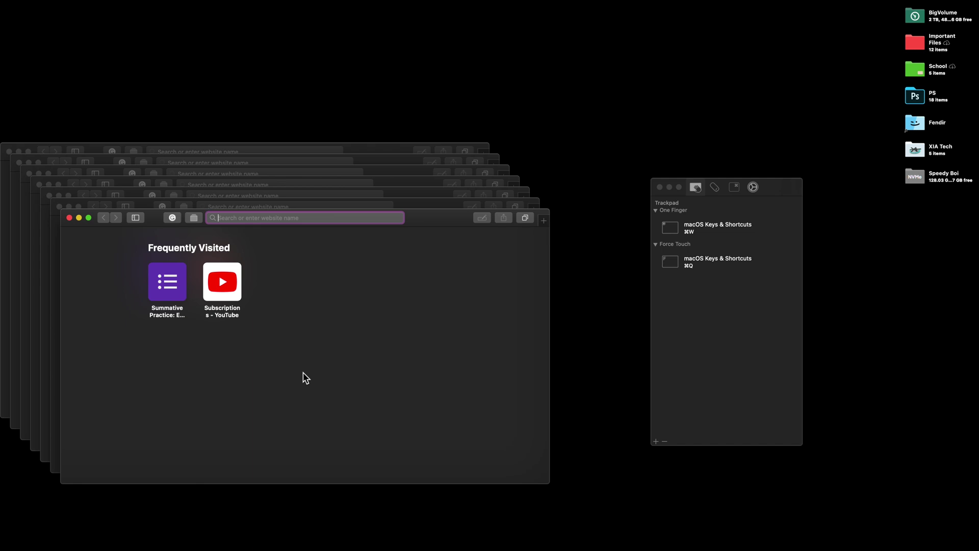
key("super+w")
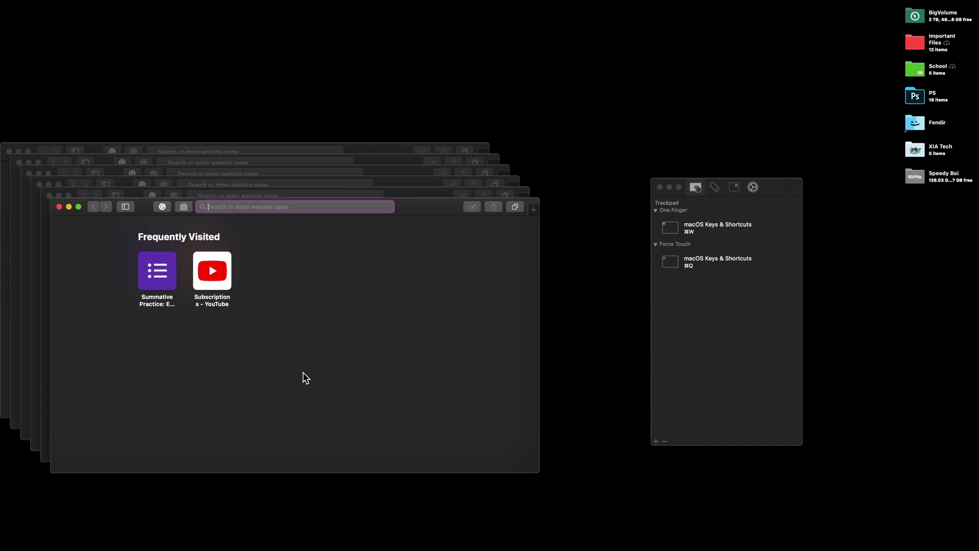
key("super+w")
key("super+q")
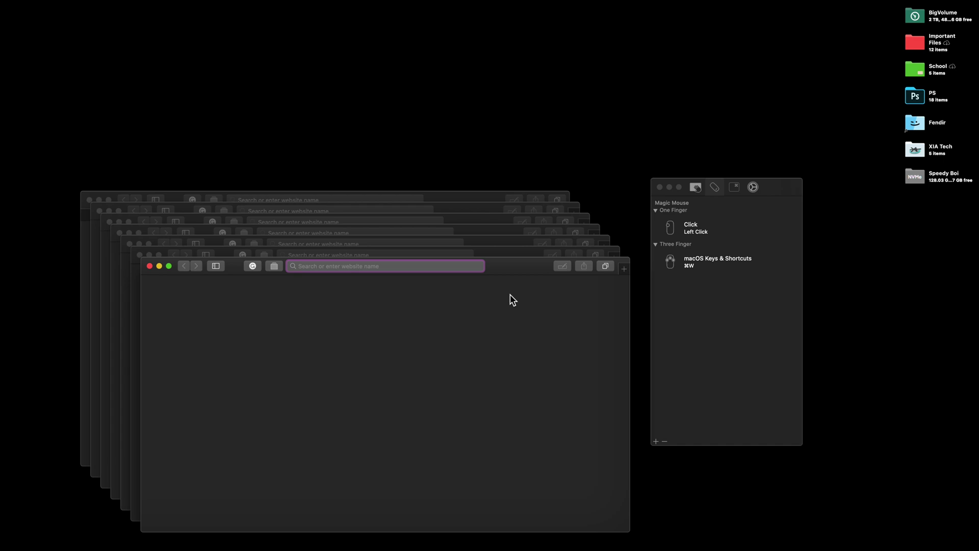
key("super+w")
key("super+w")
key("super+w")
key("super+w")
key("super+w")
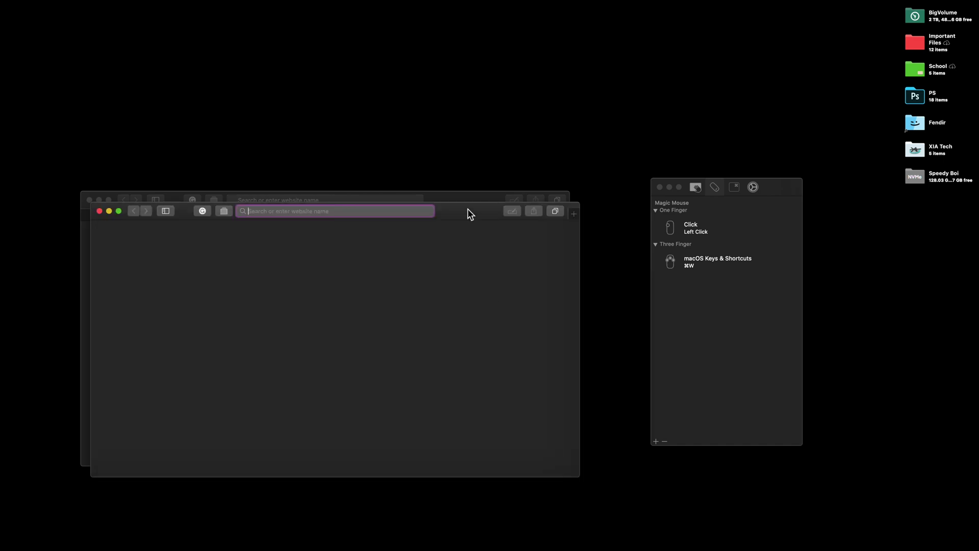
key("super+t")
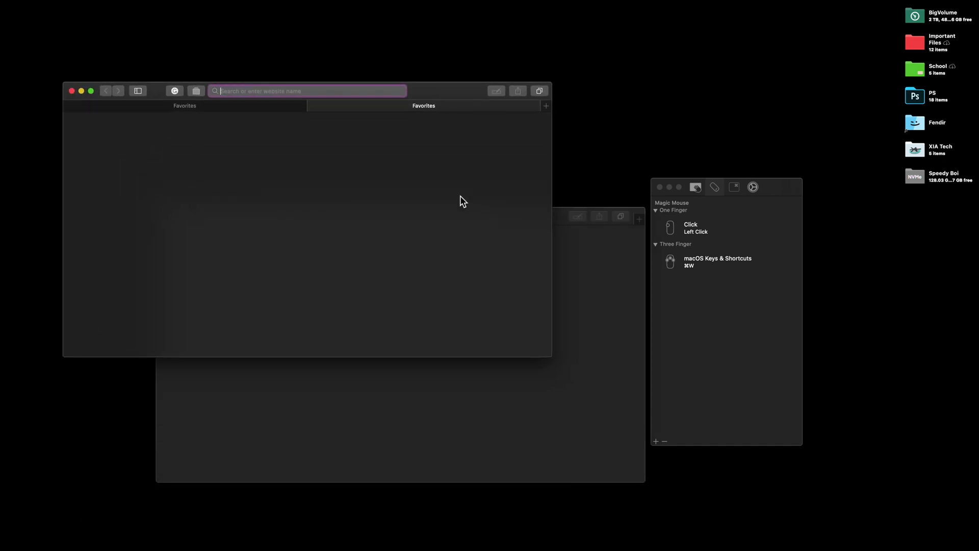
key("super+w")
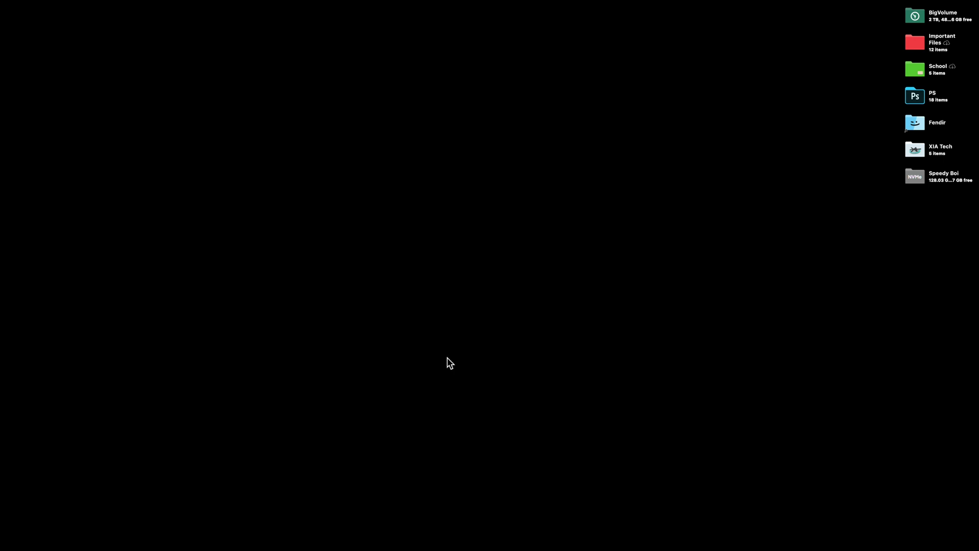
key("alt+space")
Launch Parallels Desktop via Alfred and reopen the Windows Important Files folder.
type("para")
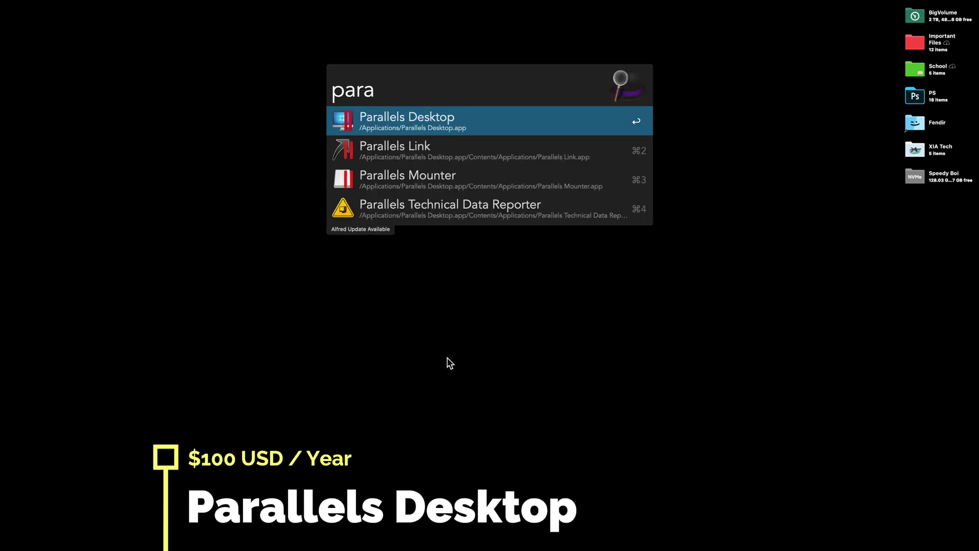
key("Return")
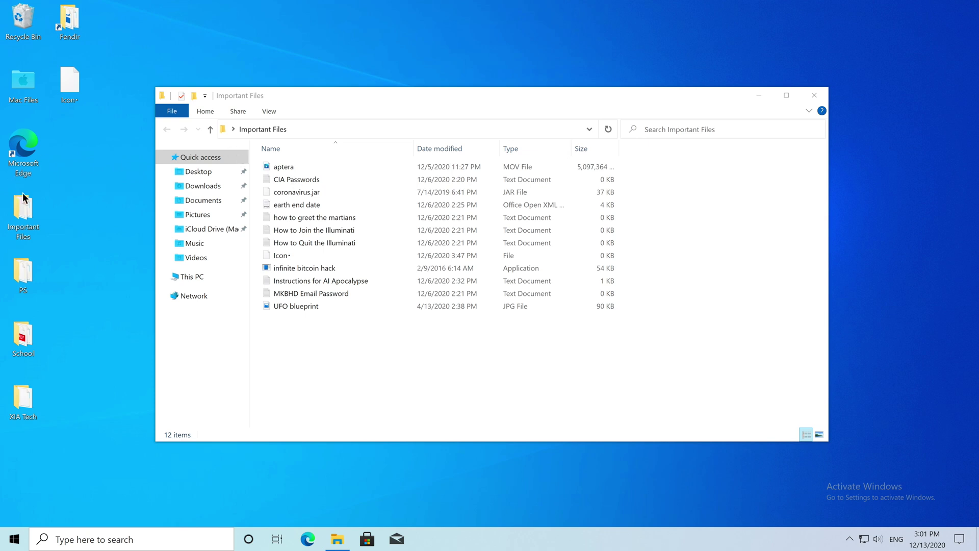
left_click(815, 96)
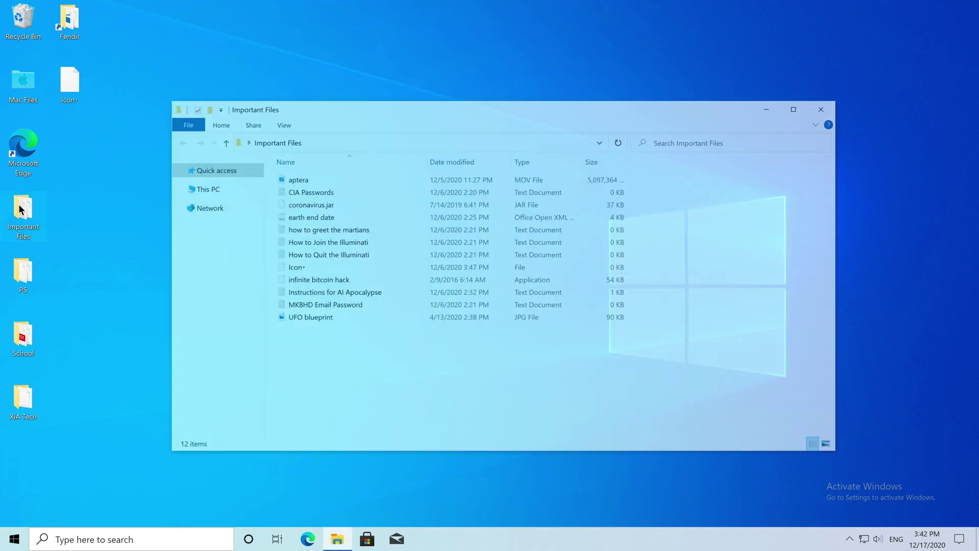
double_click(23, 214)
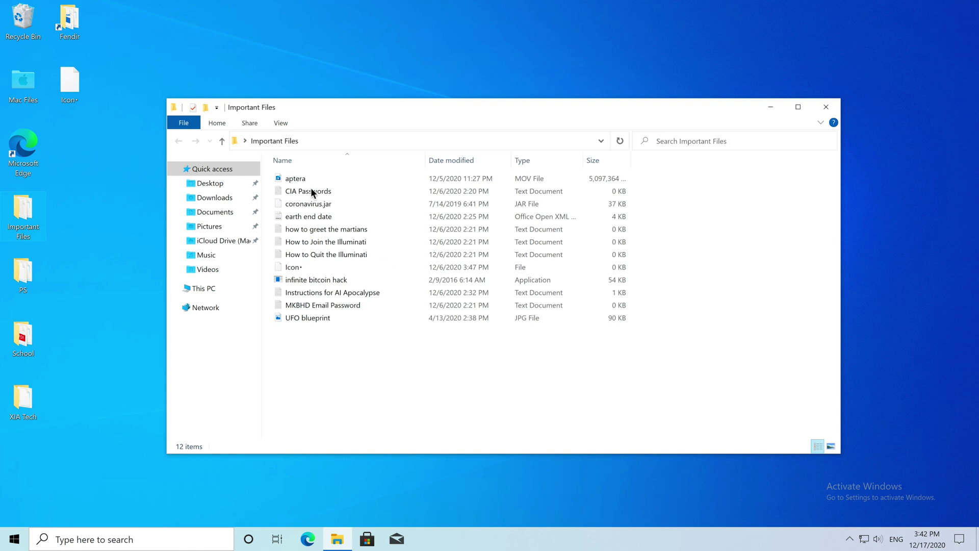
Select coronavirus.jar, earth end date and other files, and preview the UFO blueprint picture.
left_click(311, 204)
left_click(313, 216)
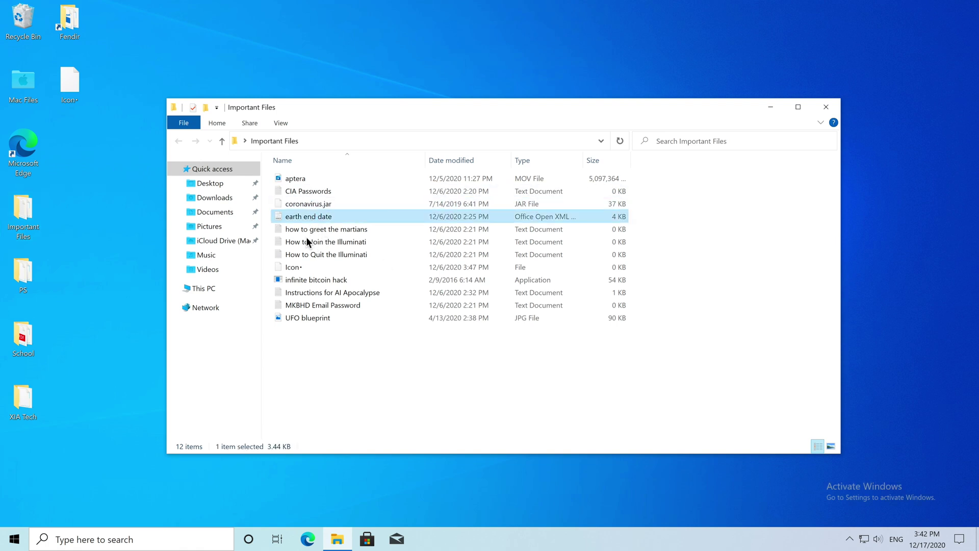
left_click(305, 294)
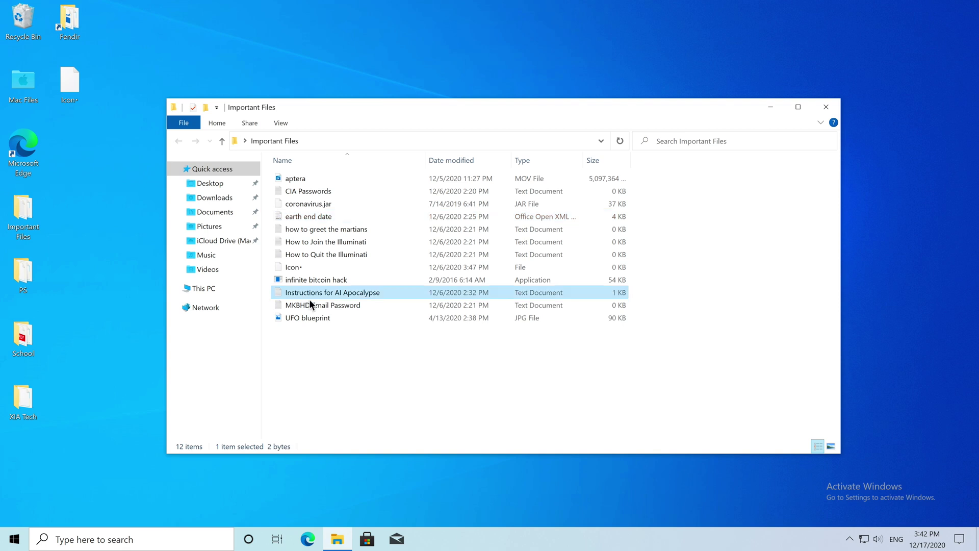
left_click(320, 304)
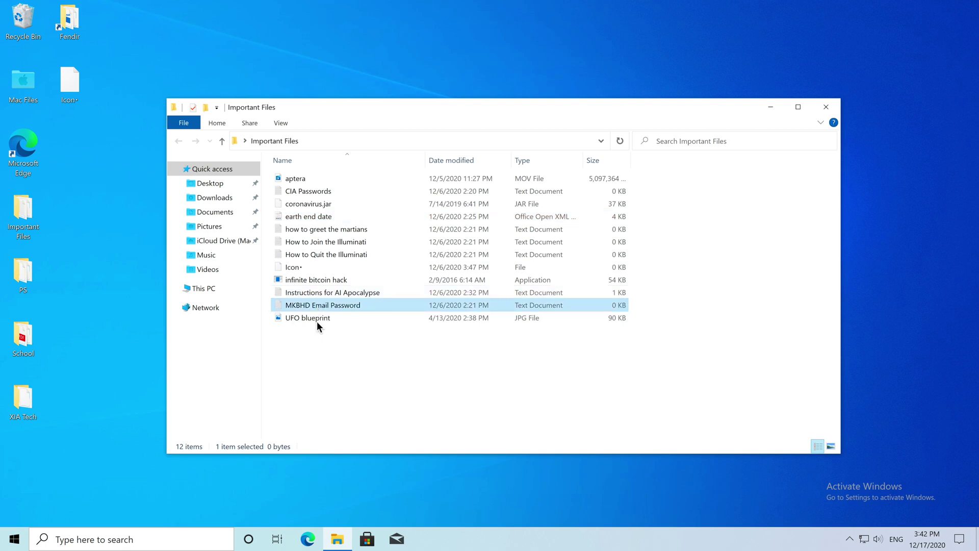
left_click(315, 319)
double_click(294, 323)
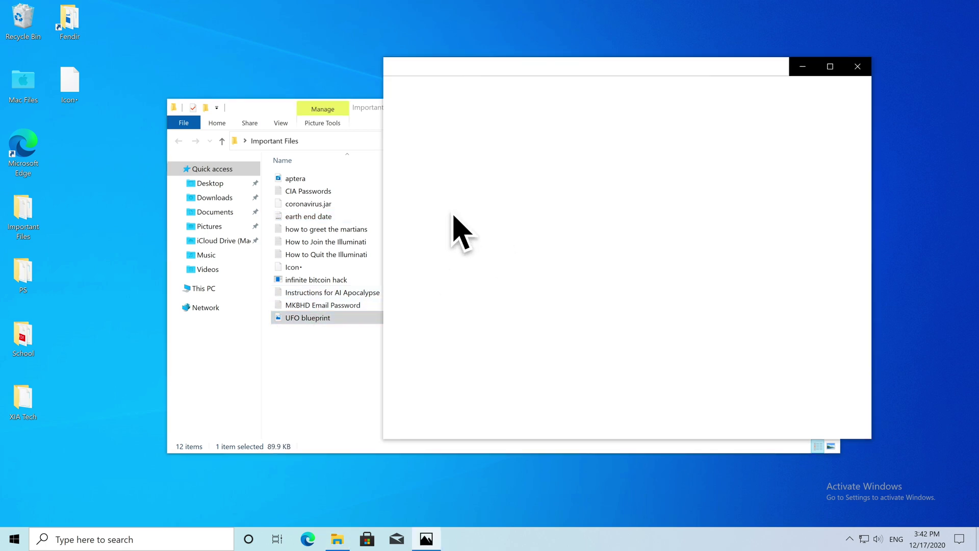
left_click(859, 68)
Select the bitcoin hack, Illuminati, Icon and aptera files, close the folder, and enter Coherence mode.
left_click(417, 279)
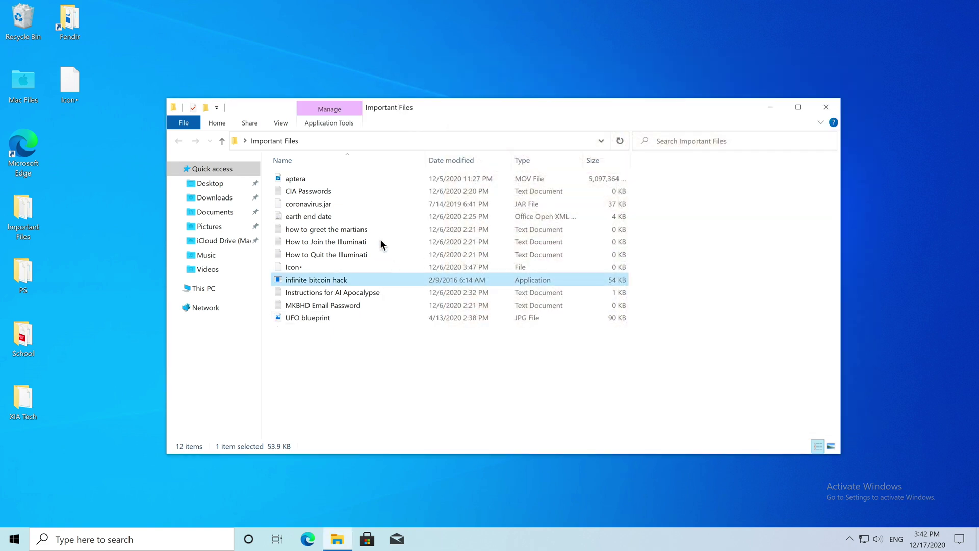
left_click(380, 242)
left_click(366, 266)
left_click(294, 178)
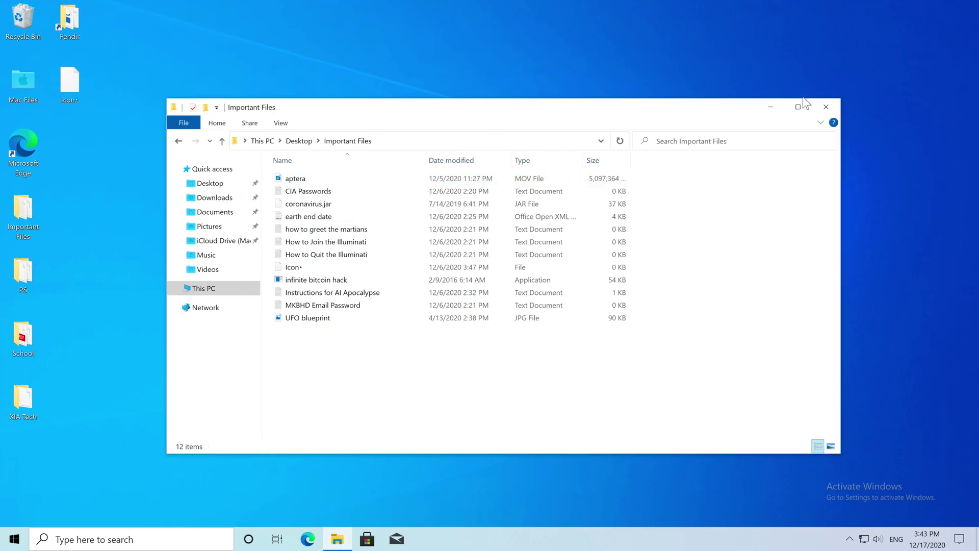
left_click(826, 107)
left_click_drag(148, 162, 356, 261)
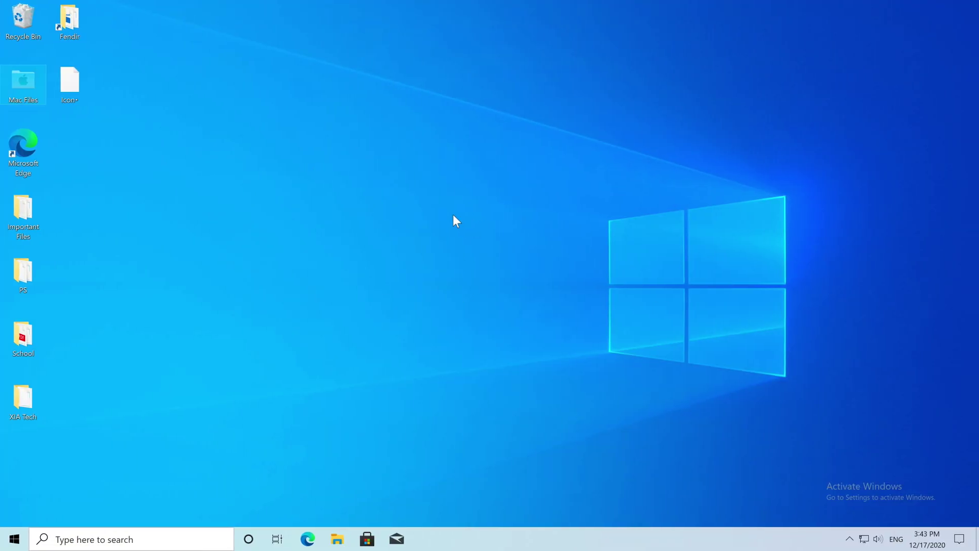
key("ctrl+super+c")
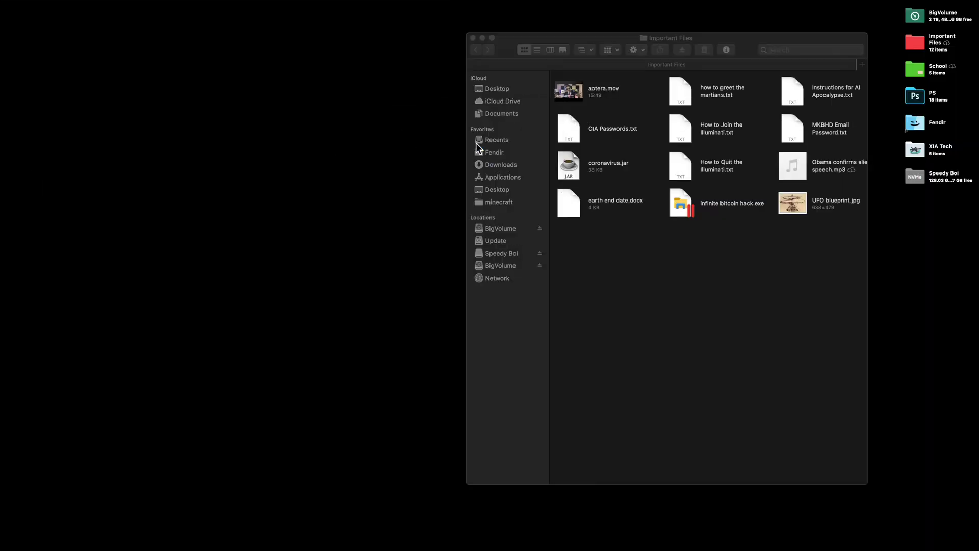
Switch Windows into Coherence mode and launch Microsoft Edge through Alfred.
left_click(473, 38)
key("super+space")
type("edge")
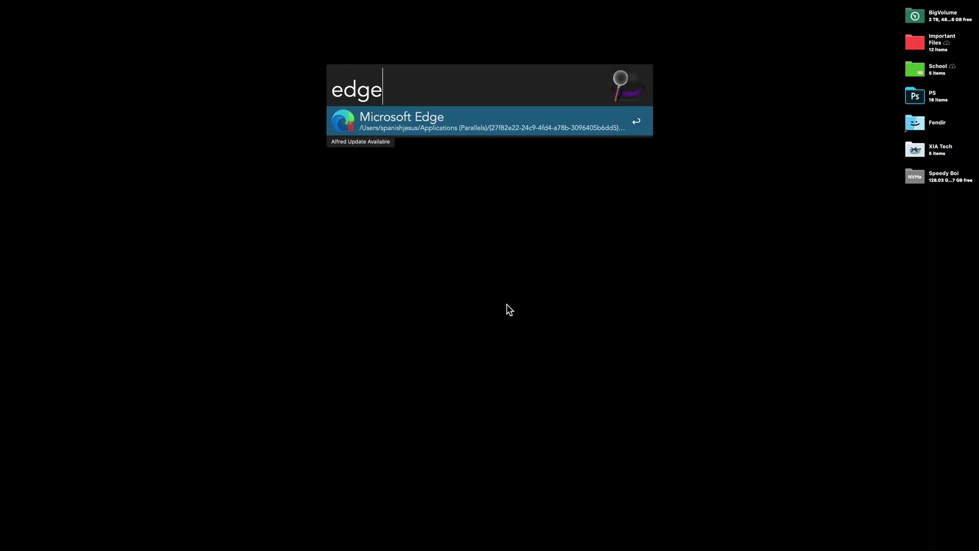
key("Return")
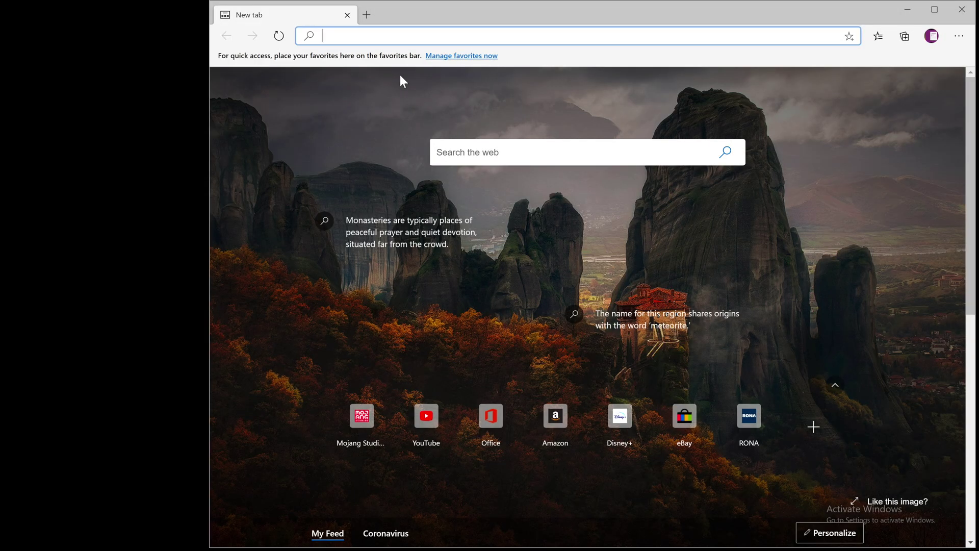
Snap the Edge window to the left half of the Mac screen.
mouse_move(392, 234)
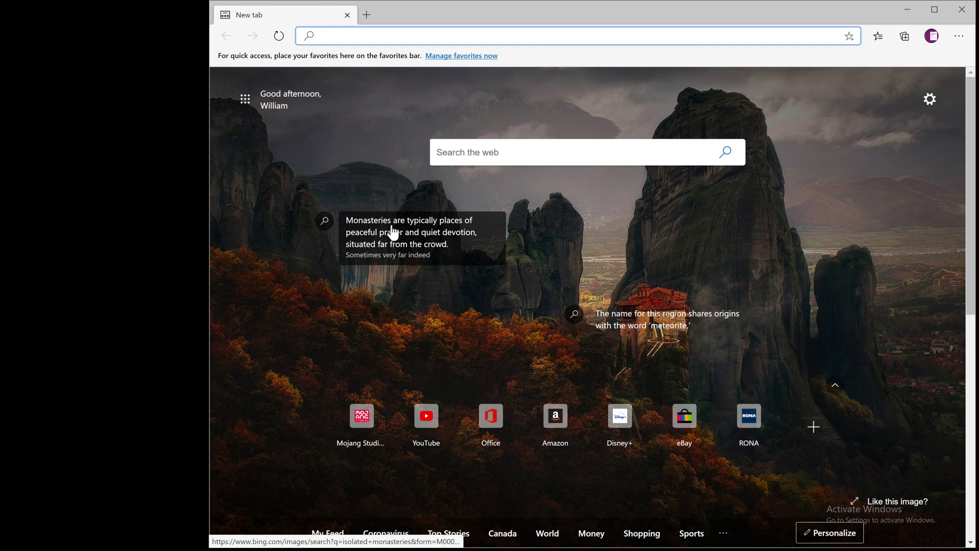
left_click(158, 234)
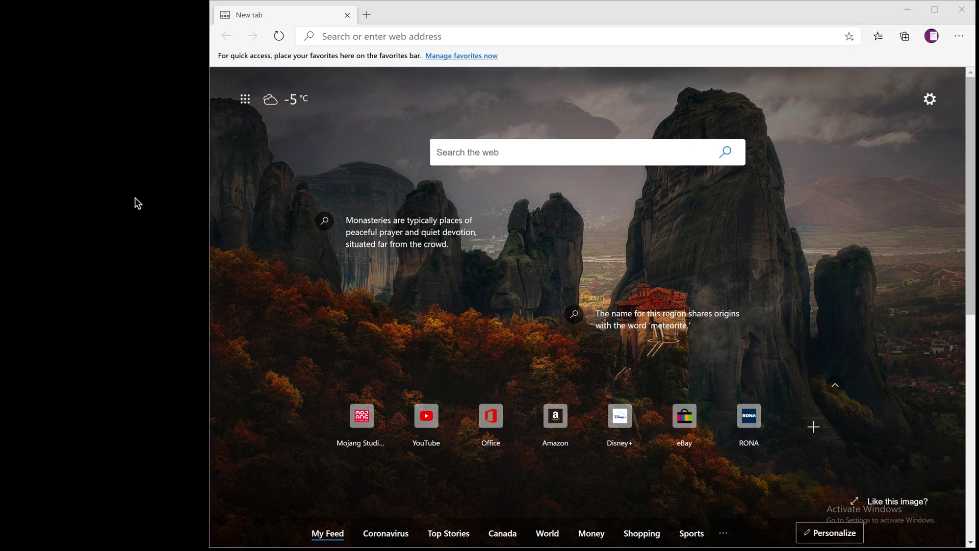
left_click(242, 259)
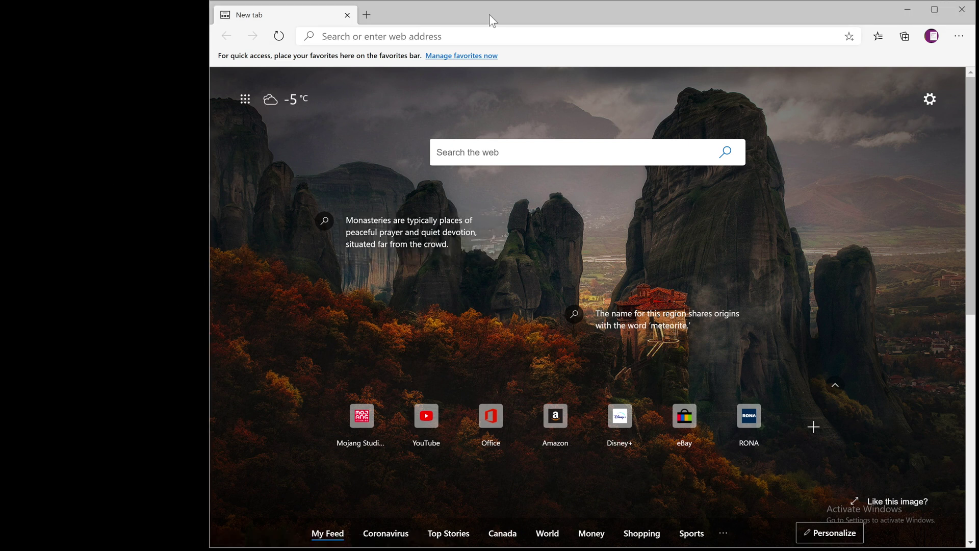
left_click_drag(489, 14, 400, 129)
key("super+Left")
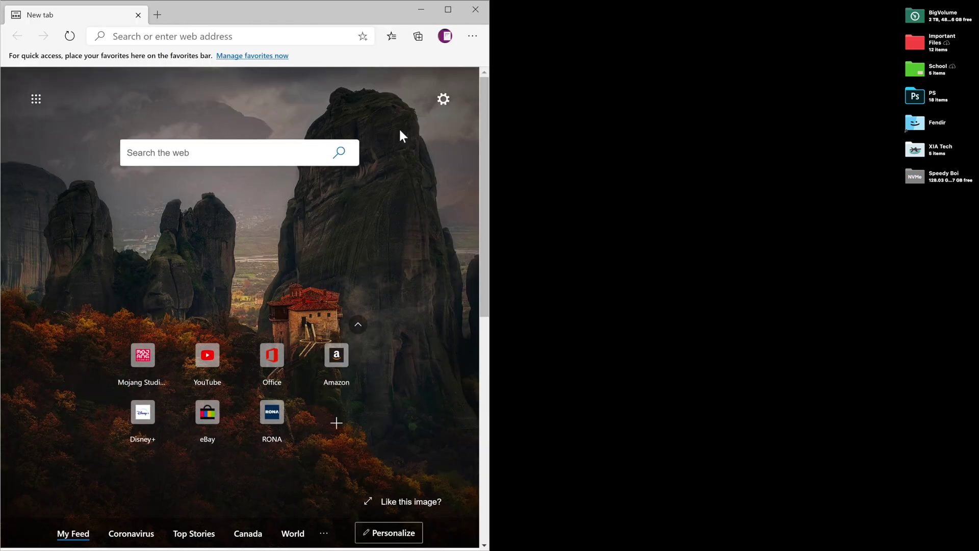
Search the web for 'xia tech' in Edge's address bar.
left_click(214, 36)
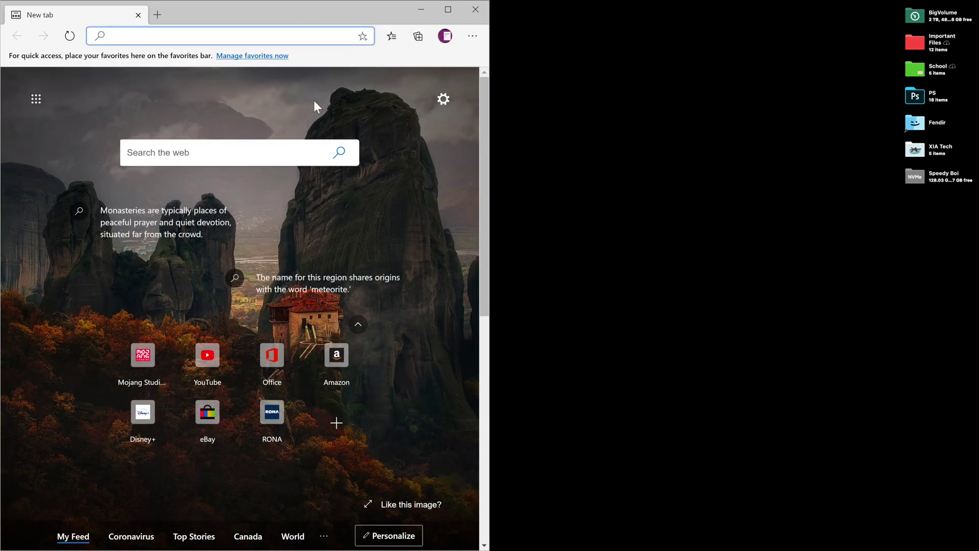
type("xia tech")
key("Return")
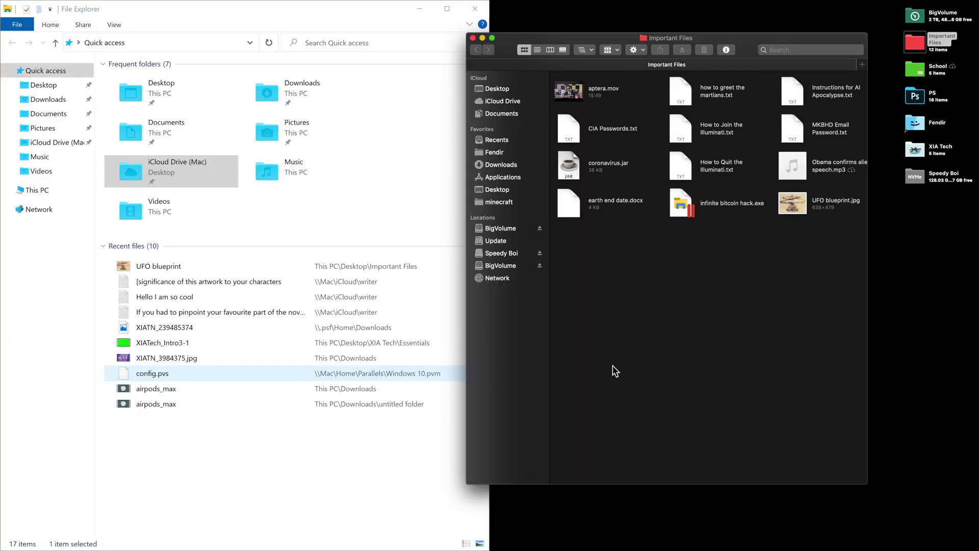
Snap Important Files to the right half, drag the CIA Passwords file into Windows, and move Settings to the top centre.
key("ctrl+alt+Right")
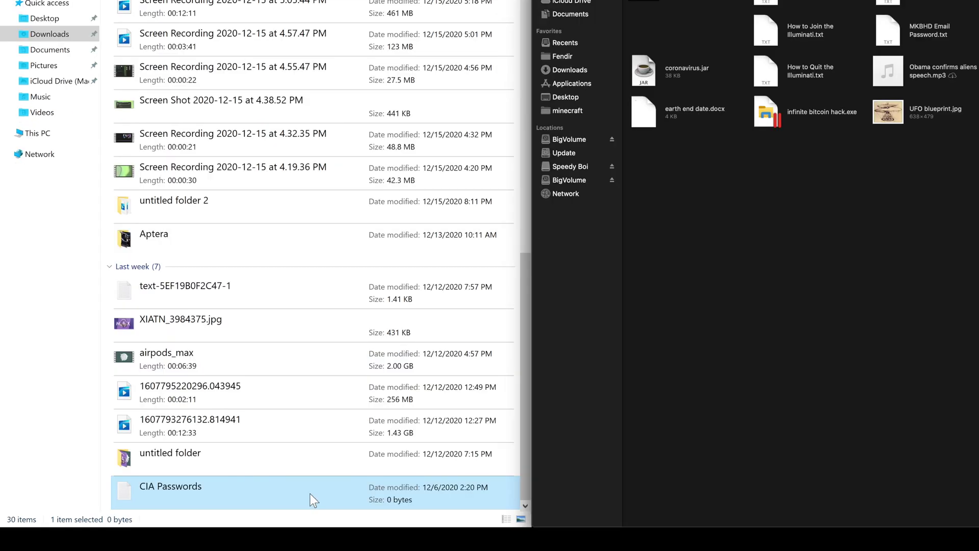
left_click_drag(310, 494, 785, 218)
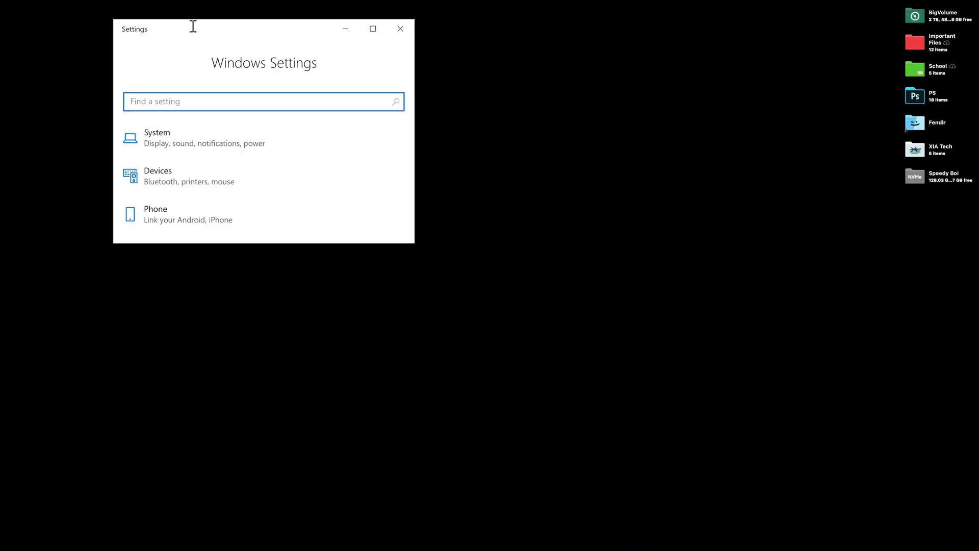
left_click_drag(243, 26, 446, 5)
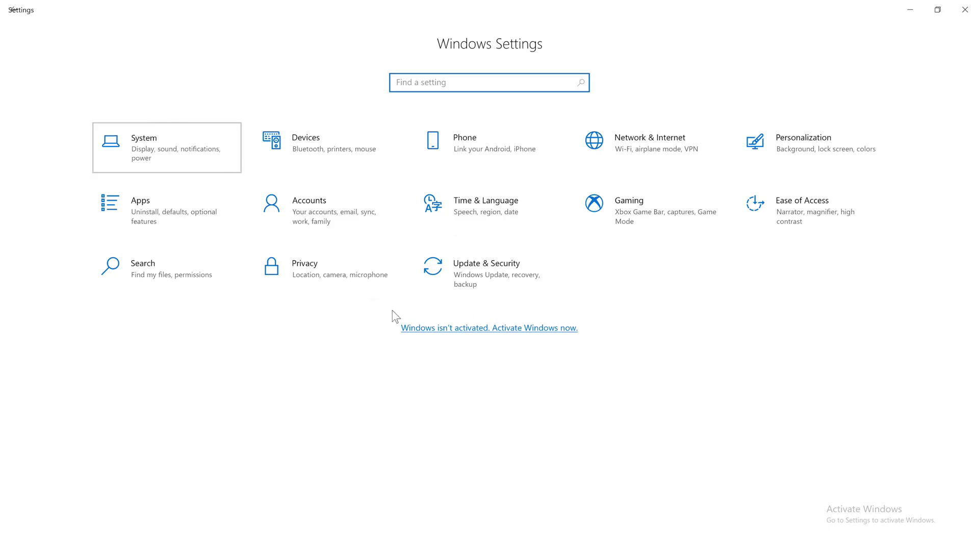
View the System Display settings at 4096 × 2304, then return to the Mac desktop.
left_click(222, 169)
scroll(363, 337, "down", 2)
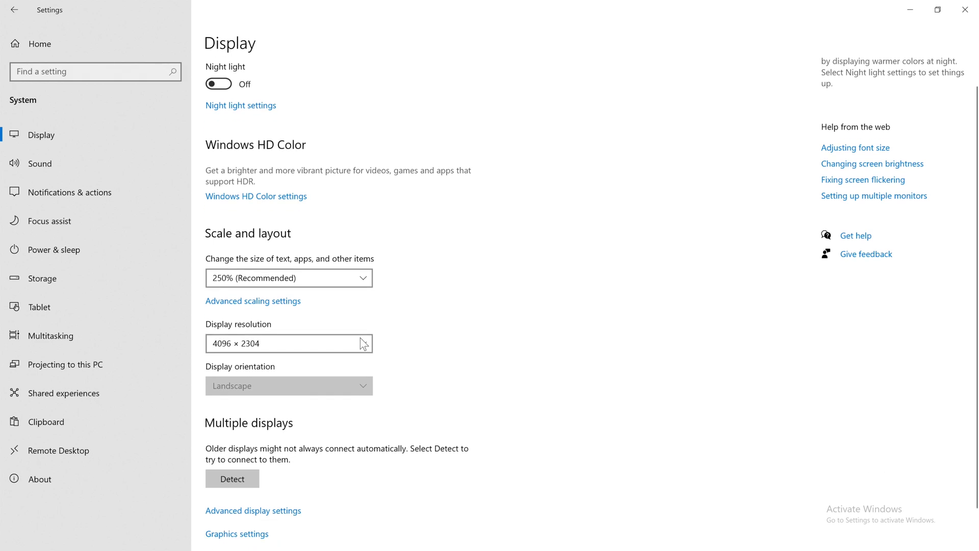
scroll(360, 335, "up", 2)
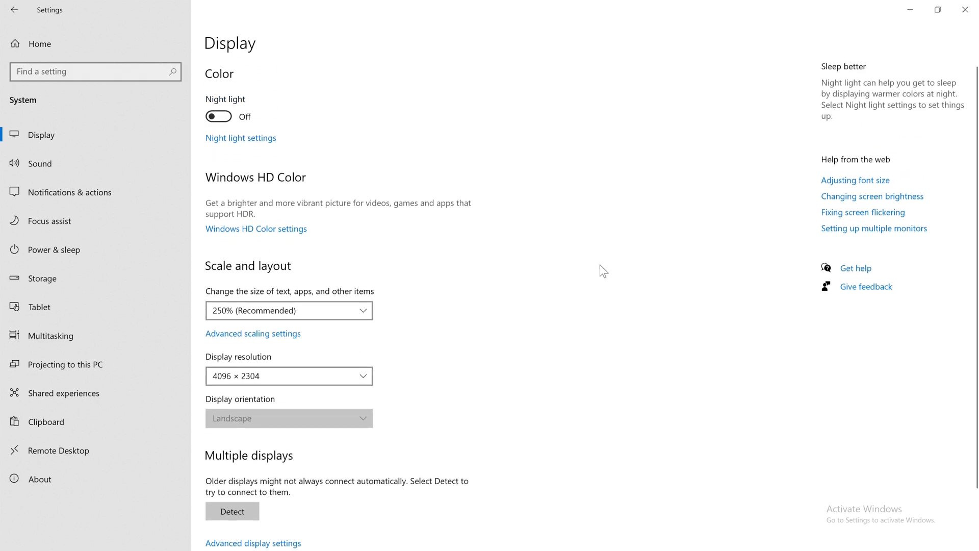
key("ctrl+Left")
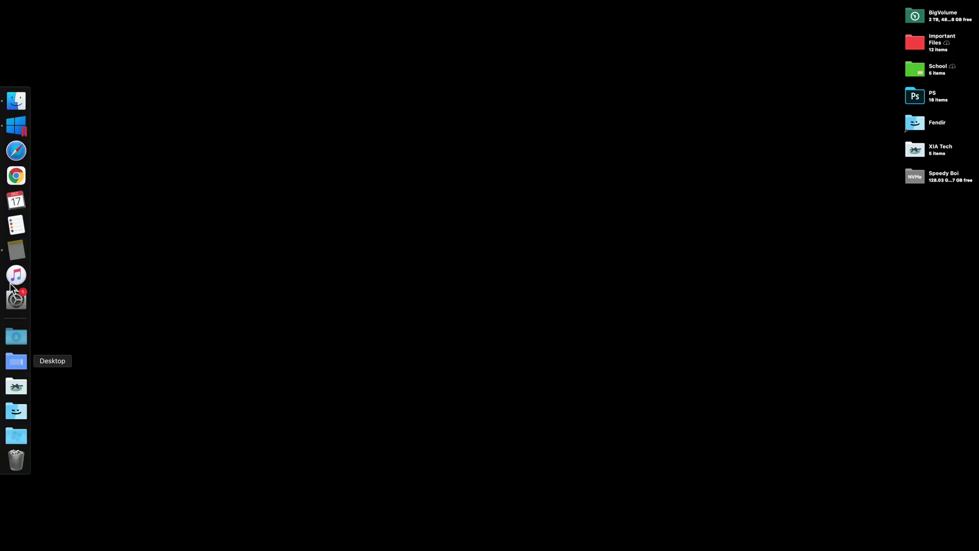